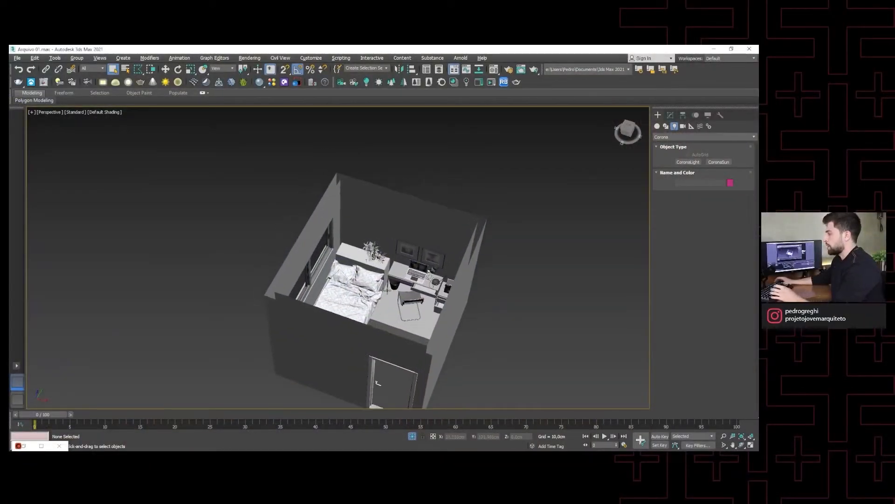
# - Examine the bedroom model from several angles, looking closely at the bed, plant shelf, window and desk area
pyautogui.scroll(-3, 388, 290)
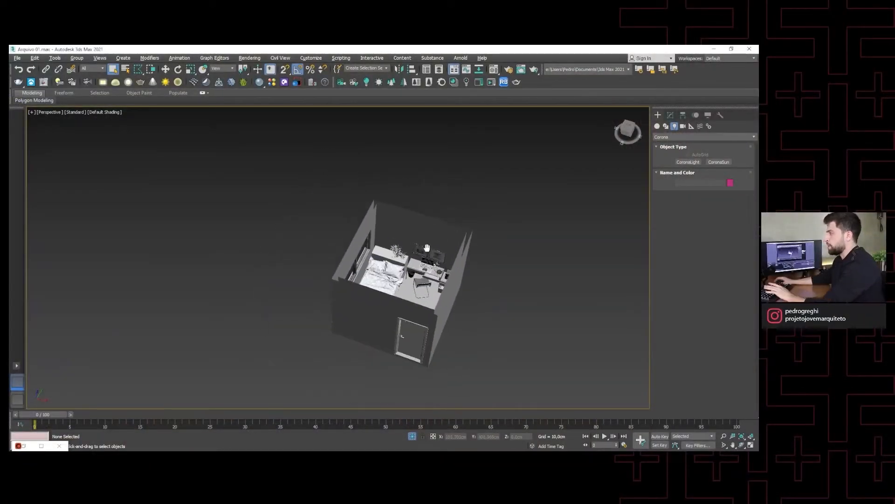
pyautogui.moveTo(435, 256); pyautogui.dragTo(402, 255, button='middle')
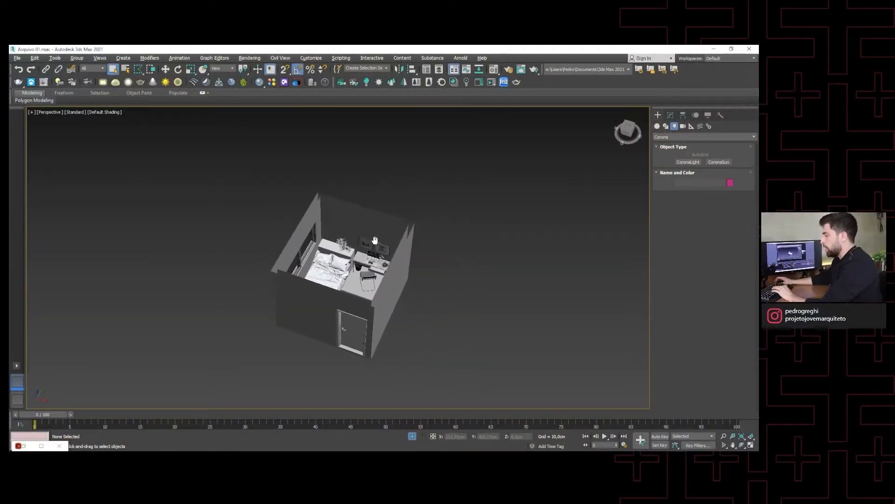
pyautogui.moveTo(348, 261); pyautogui.dragTo(326, 303, button='middle')
pyautogui.scroll(2, 356, 264)
pyautogui.scroll(3, 312, 258)
pyautogui.scroll(5, 340, 263)
pyautogui.scroll(-3, 343, 234)
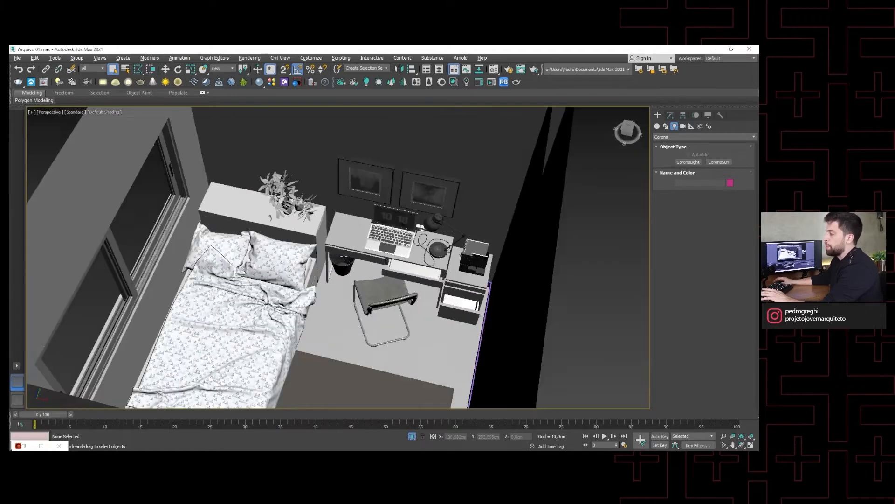
pyautogui.moveTo(343, 230); pyautogui.dragTo(370, 267, button='middle')
pyautogui.scroll(-3, 341, 283)
pyautogui.scroll(4, 341, 283)
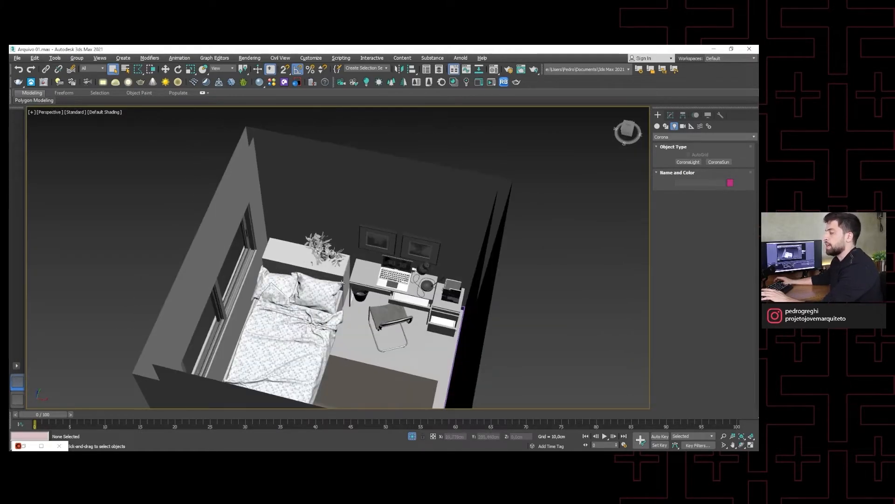
pyautogui.moveTo(342, 269); pyautogui.dragTo(364, 295, button='middle')
pyautogui.scroll(-3, 361, 278)
pyautogui.scroll(10, 363, 295)
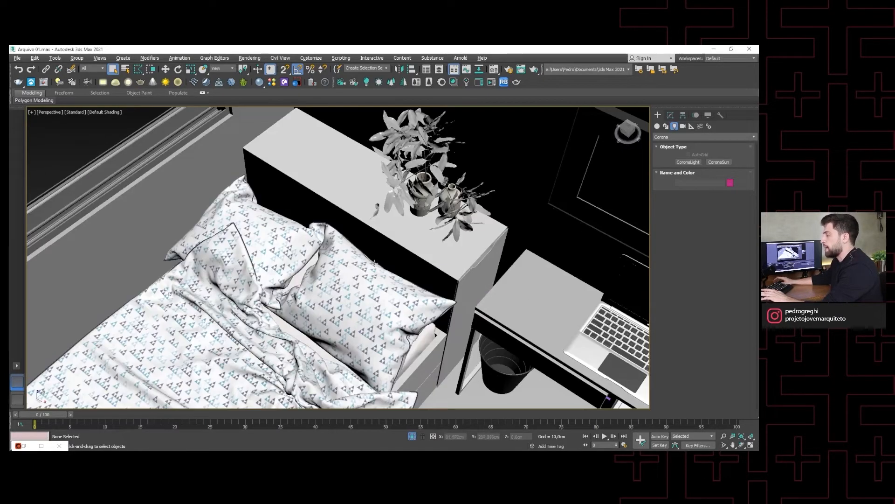
pyautogui.moveTo(392, 252); pyautogui.dragTo(343, 289, button='middle')
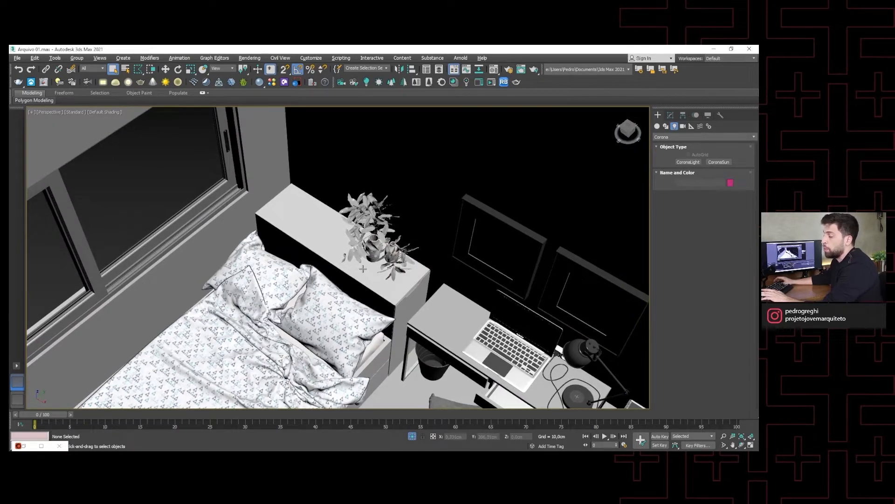
pyautogui.scroll(-8, 349, 277)
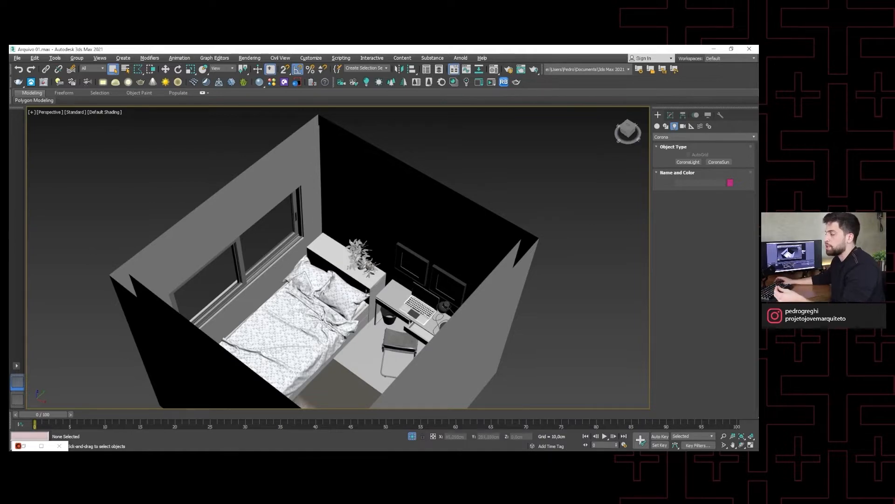
pyautogui.keyDown('alt'); pyautogui.moveTo(367, 293); pyautogui.dragTo(390, 251, button='middle'); pyautogui.keyUp('alt')
pyautogui.scroll(5, 405, 275)
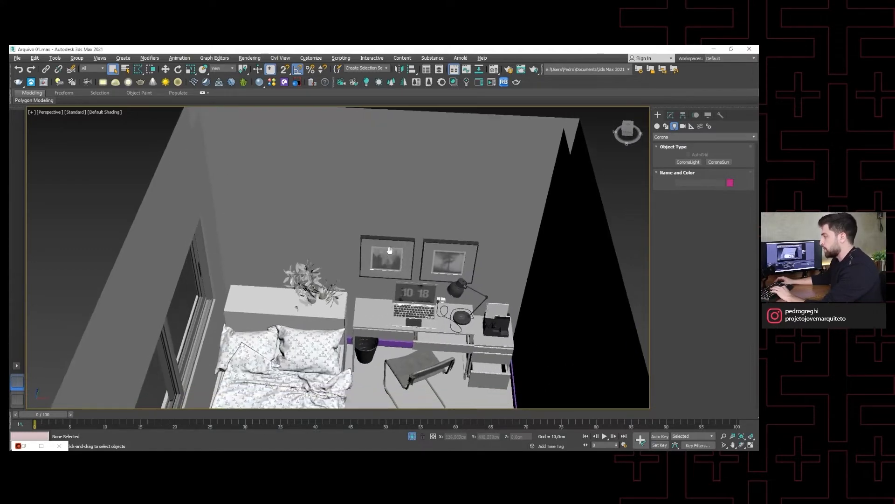
# - Open the Material Editor in Slate mode and look over the Corona material node
pyautogui.press('m')
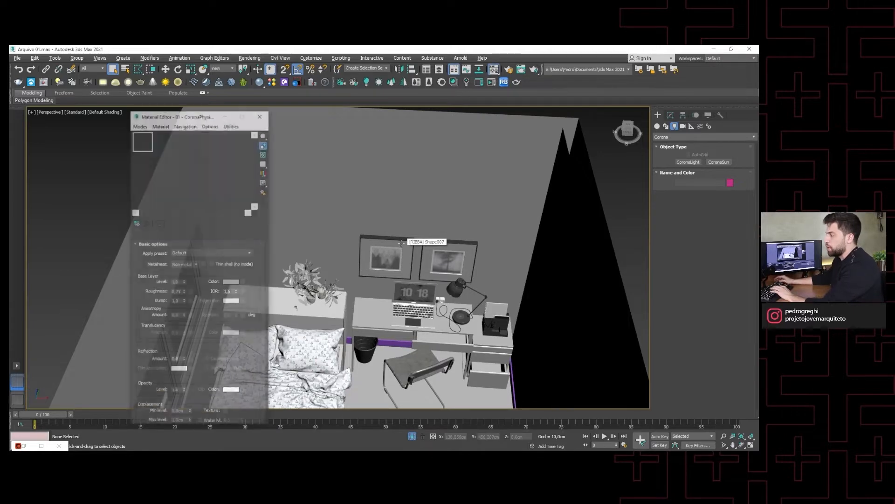
pyautogui.moveTo(204, 118); pyautogui.dragTo(366, 110)
pyautogui.click(298, 116)
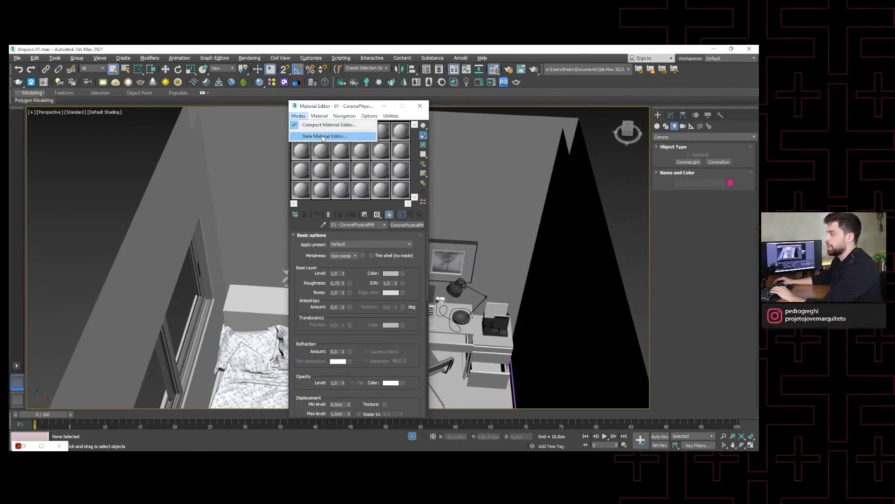
pyautogui.click(323, 136)
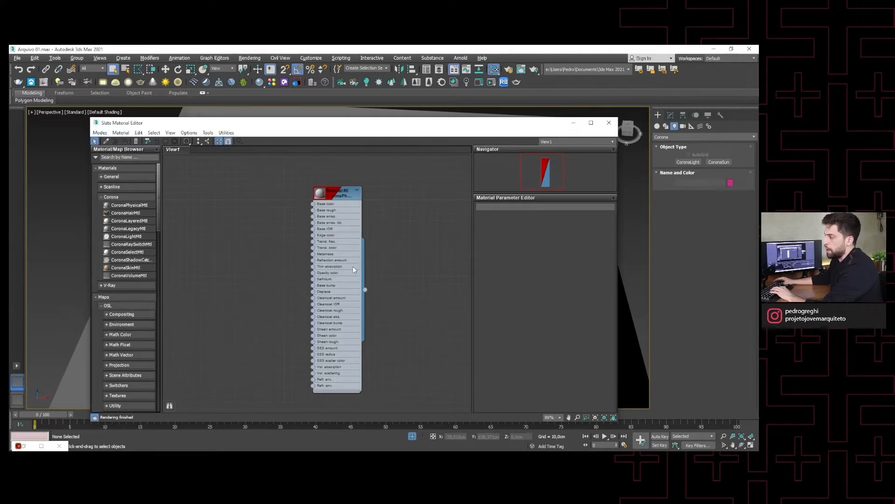
pyautogui.scroll(-2, 353, 269)
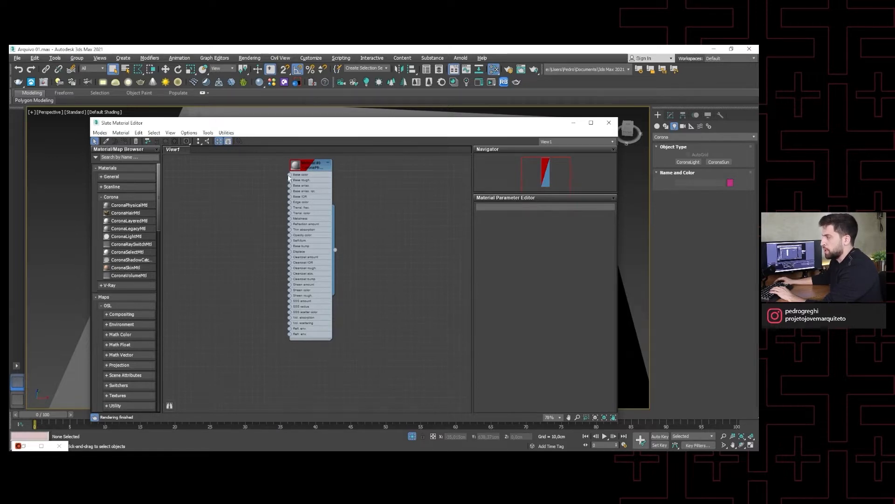
pyautogui.moveTo(288, 177); pyautogui.dragTo(213, 219)
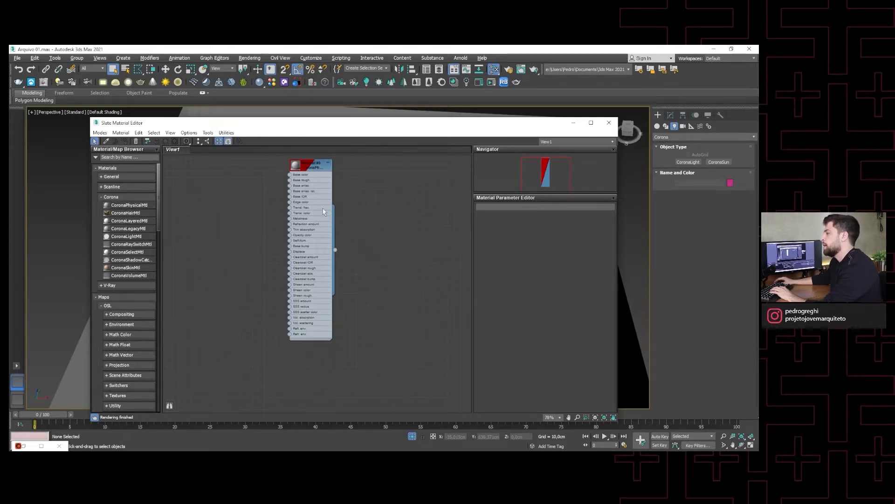
pyautogui.moveTo(332, 266); pyautogui.dragTo(335, 288)
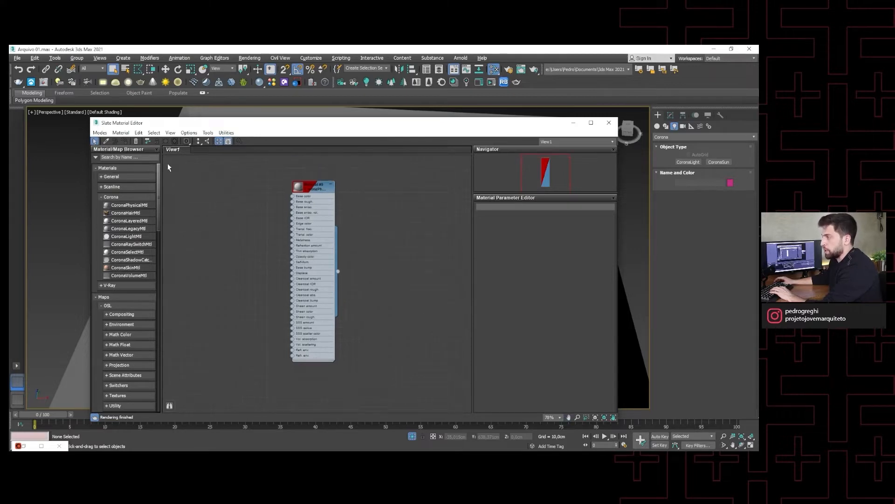
# - Return the Material Editor to Compact mode and place it clear of the desk area of the room
pyautogui.click(99, 133)
pyautogui.click(117, 142)
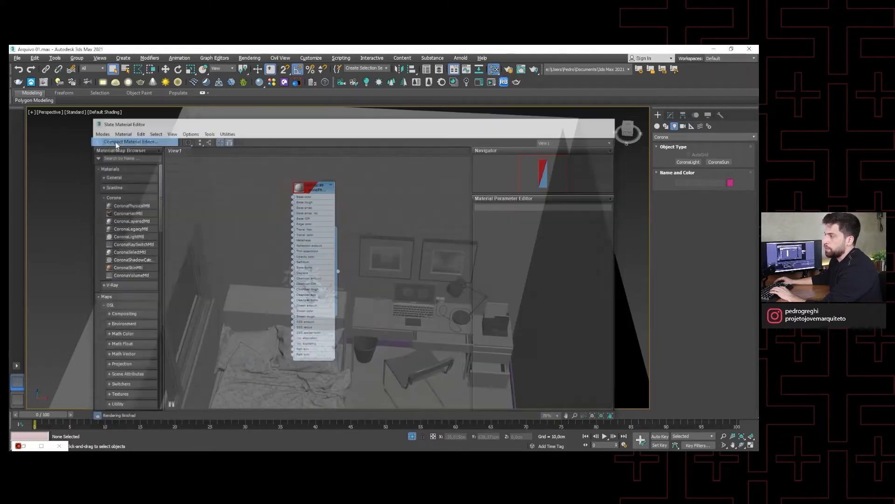
pyautogui.click(298, 116)
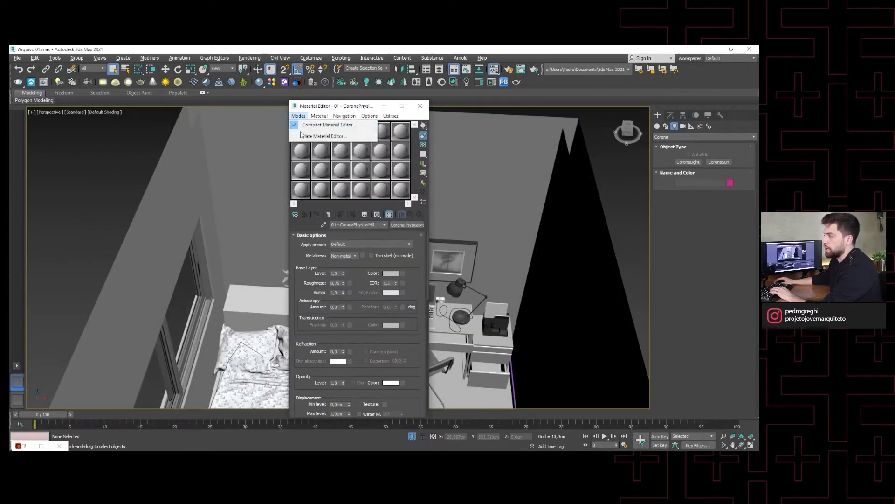
pyautogui.click(312, 135)
pyautogui.click(100, 134)
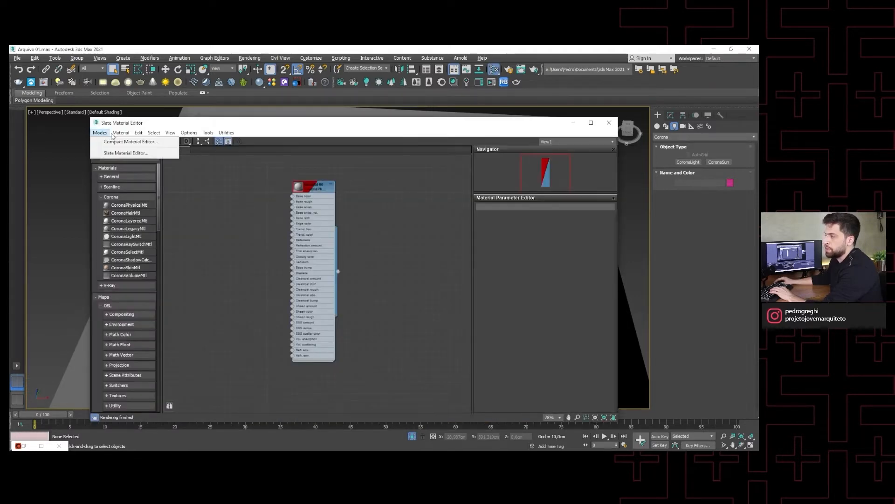
pyautogui.click(111, 142)
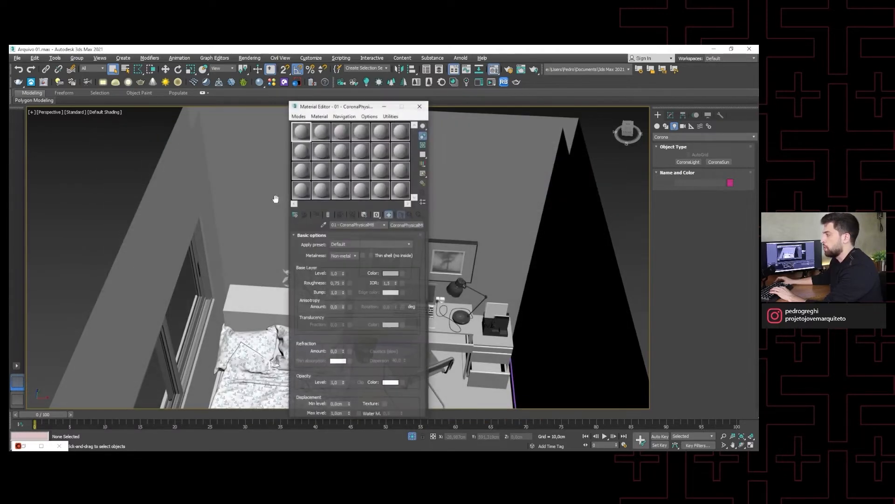
pyautogui.moveTo(384, 103); pyautogui.dragTo(226, 105)
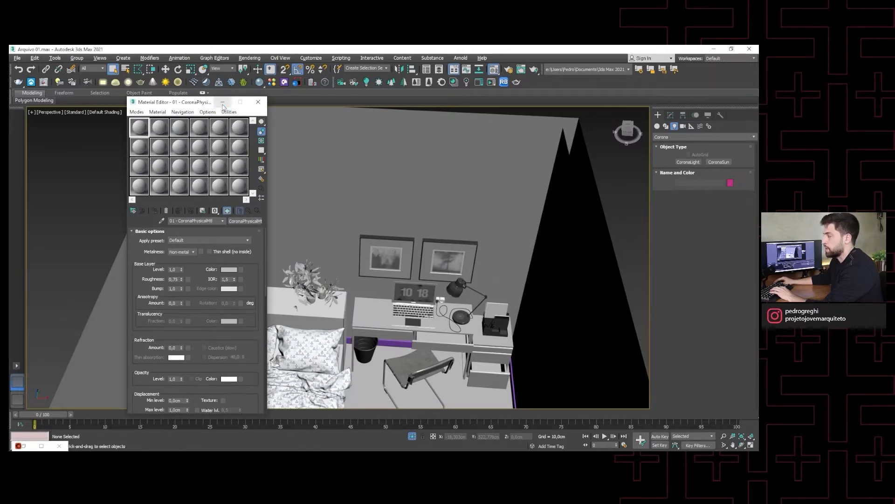
# - Cycle the material sample slots through the 3x2 and 5x3 layouts and back to 6x4
pyautogui.scroll(-6, 445, 202)
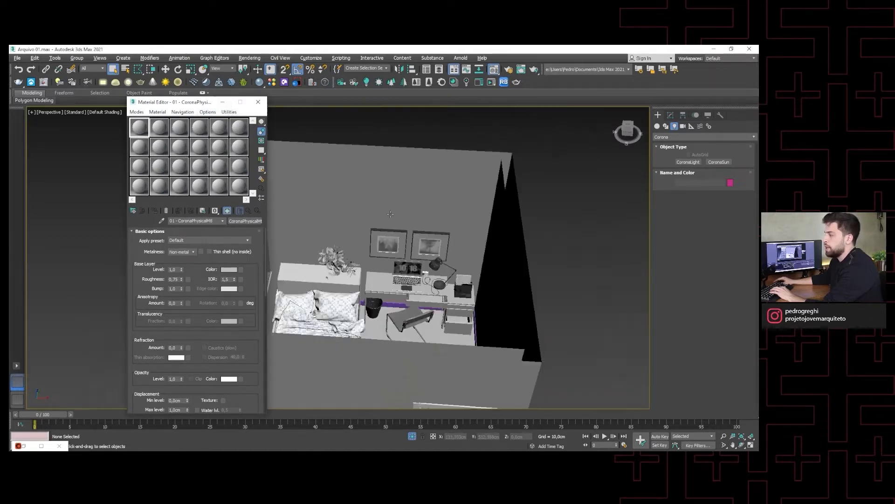
pyautogui.keyDown('alt'); pyautogui.moveTo(423, 230); pyautogui.dragTo(399, 265, button='middle'); pyautogui.keyUp('alt')
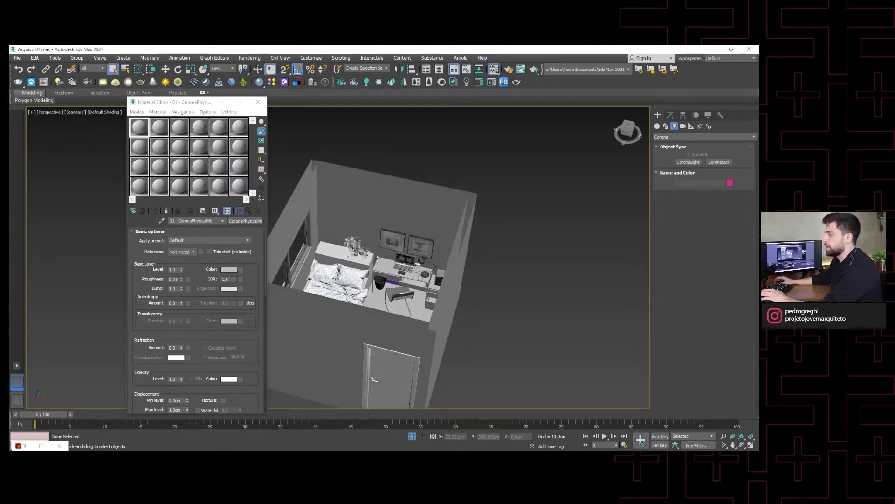
pyautogui.click(229, 113)
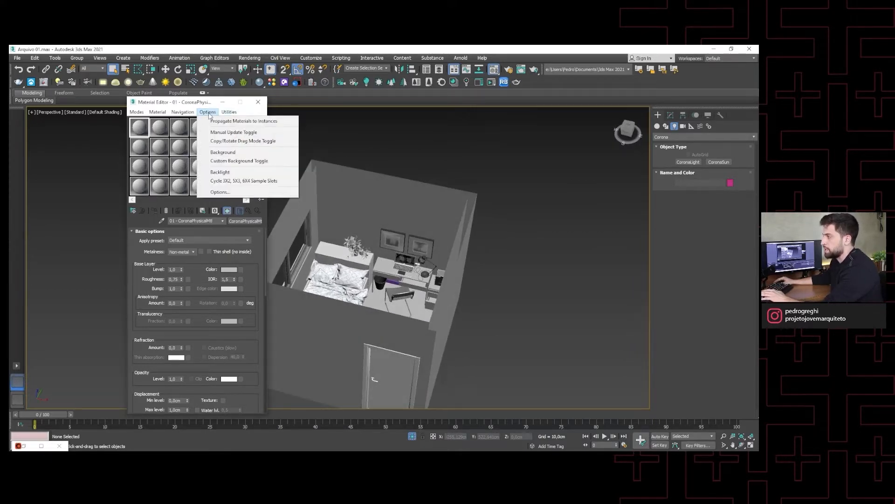
pyautogui.click(218, 180)
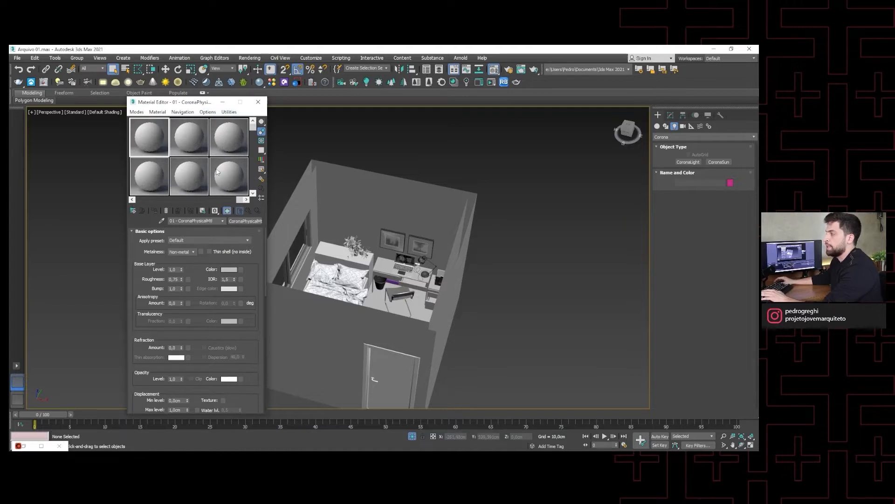
pyautogui.moveTo(369, 250)
pyautogui.mouseDown(button='middle')
pyautogui.moveTo(427, 262)
pyautogui.moveTo(371, 261)
pyautogui.mouseUp(button='middle')
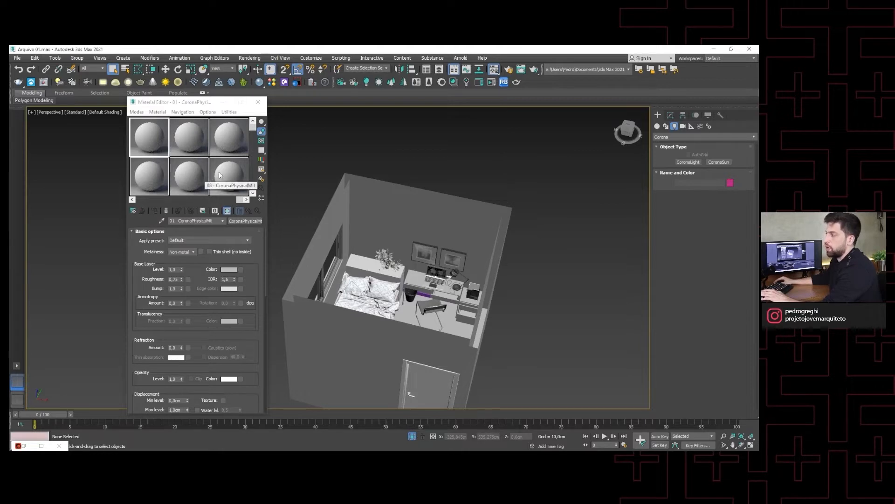
pyautogui.click(208, 112)
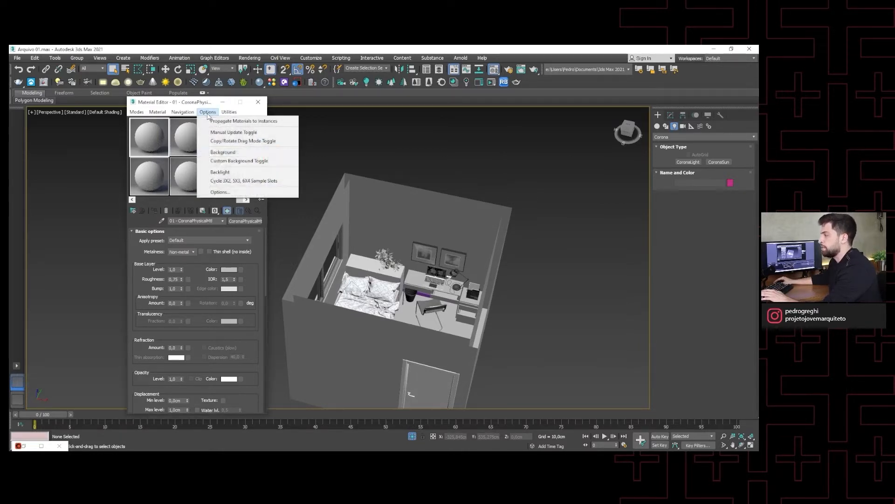
pyautogui.click(227, 182)
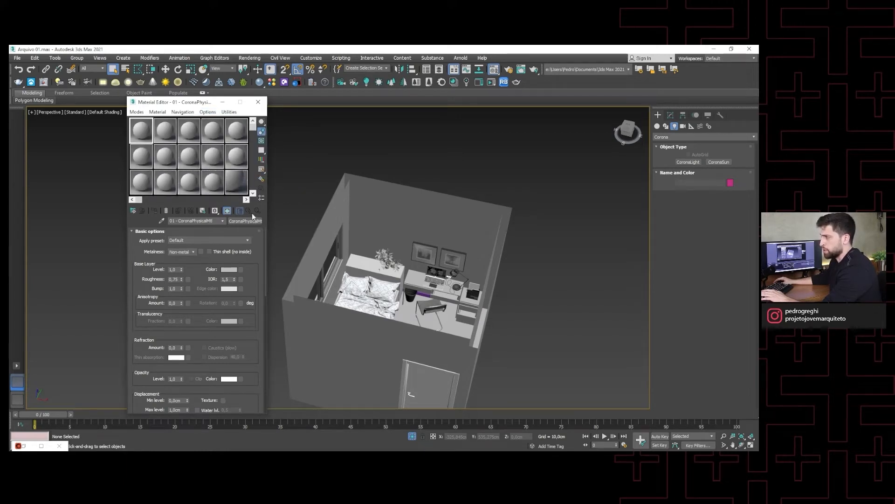
pyautogui.click(208, 112)
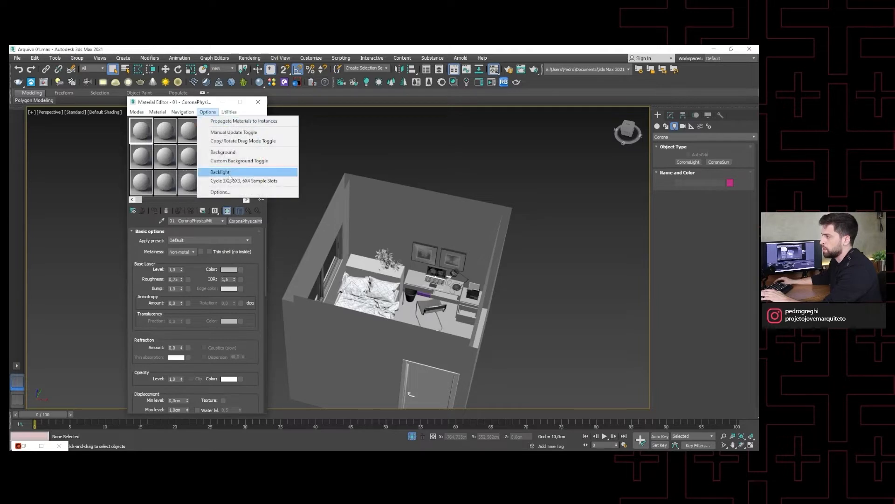
pyautogui.click(228, 181)
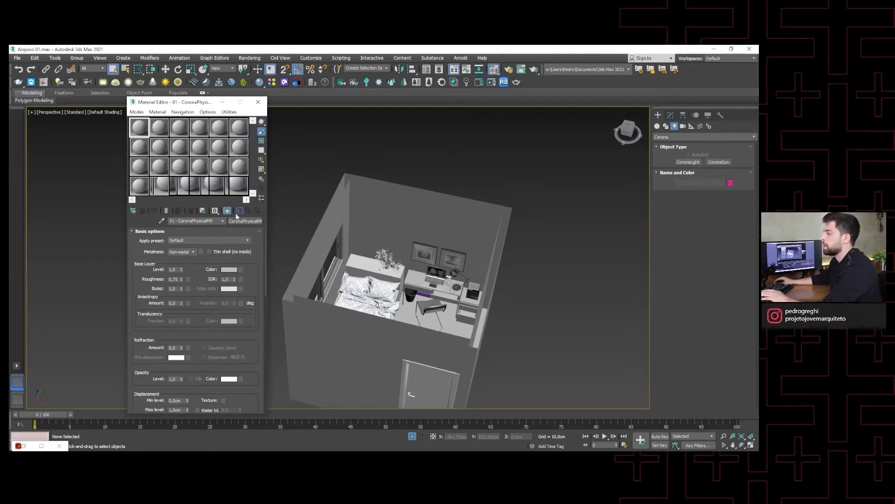
# - Reset the Compact Material Editor materials to default Corona materials with the Corona Converter
pyautogui.moveTo(284, 230); pyautogui.dragTo(313, 217, button='middle')
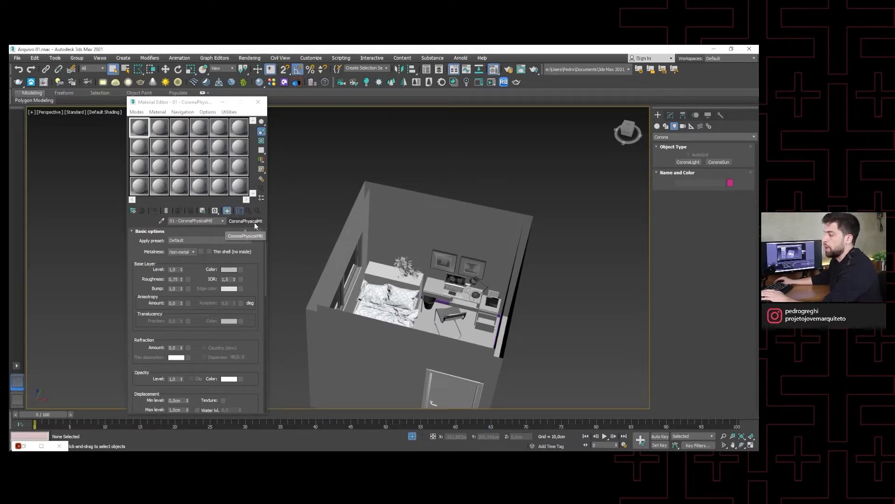
pyautogui.click(441, 83)
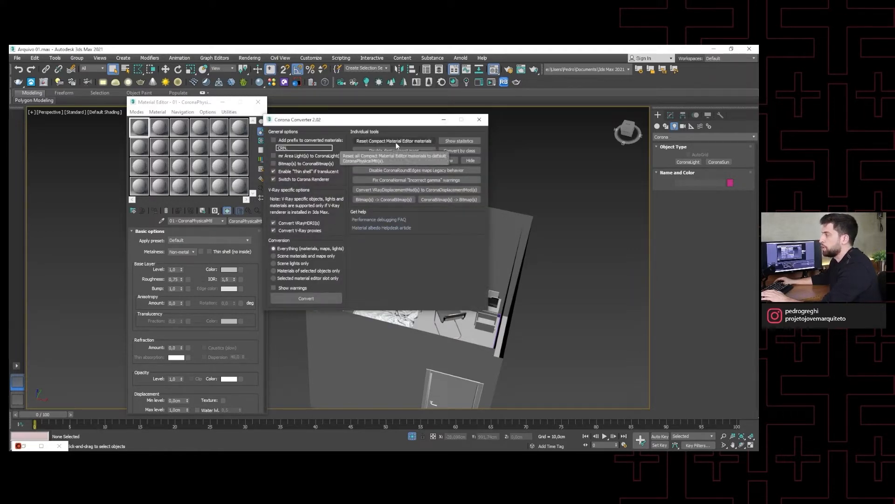
pyautogui.click(411, 141)
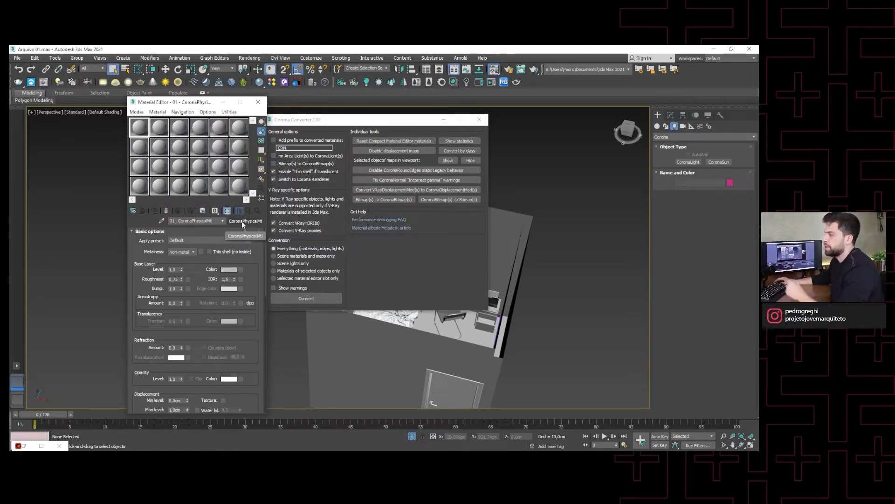
# - Choose CoronaPhysicalMtl as the first sample slot's material type and close the Corona Converter
pyautogui.click(245, 221)
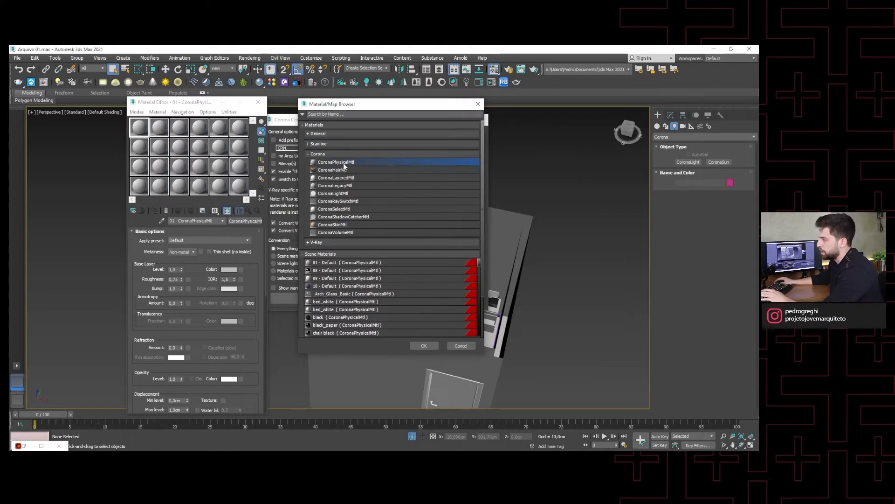
pyautogui.click(424, 346)
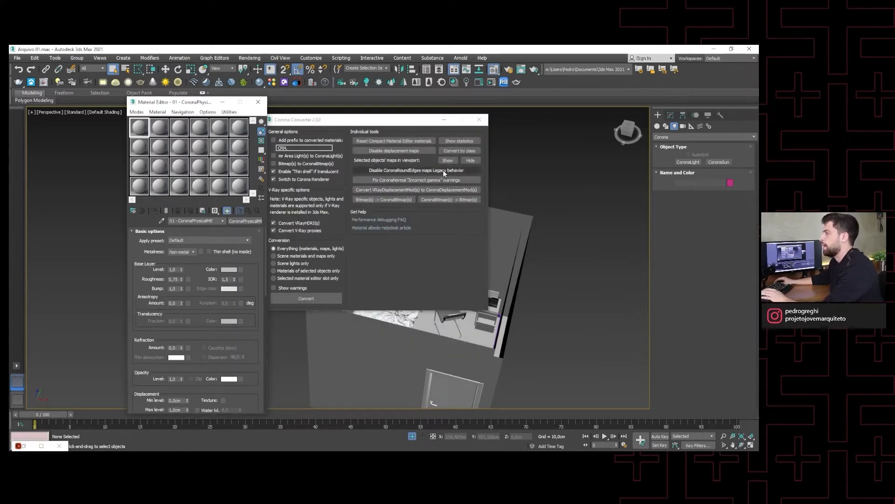
pyautogui.click(479, 122)
pyautogui.scroll(-3, 431, 261)
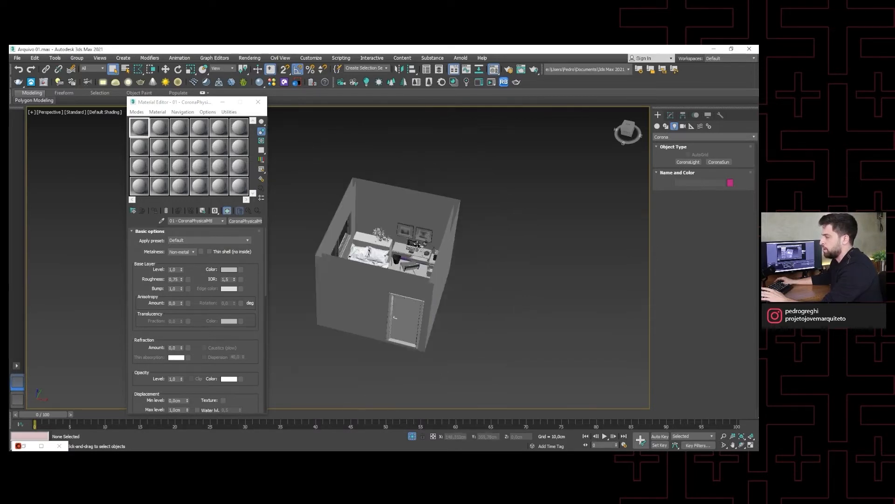
pyautogui.scroll(6, 381, 247)
pyautogui.keyDown('alt'); pyautogui.moveTo(381, 247); pyautogui.dragTo(404, 231, button='middle'); pyautogui.keyUp('alt')
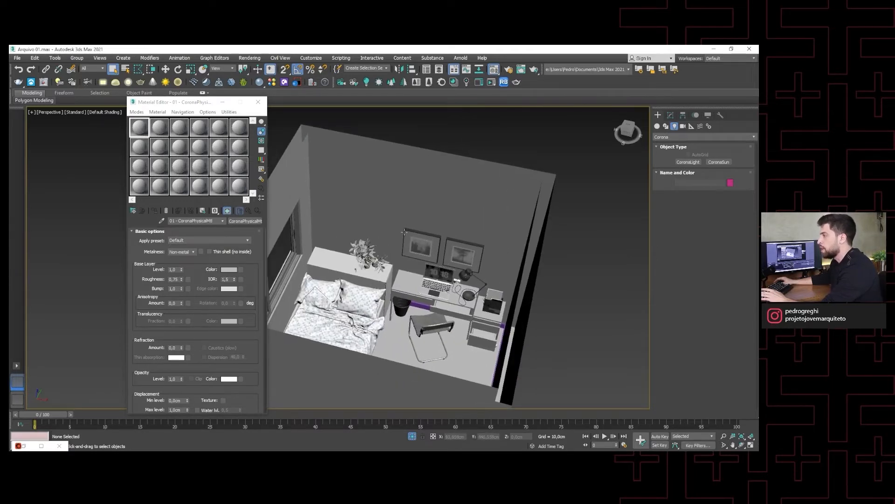
pyautogui.keyDown('alt'); pyautogui.moveTo(368, 260); pyautogui.dragTo(373, 246, button='middle'); pyautogui.keyUp('alt')
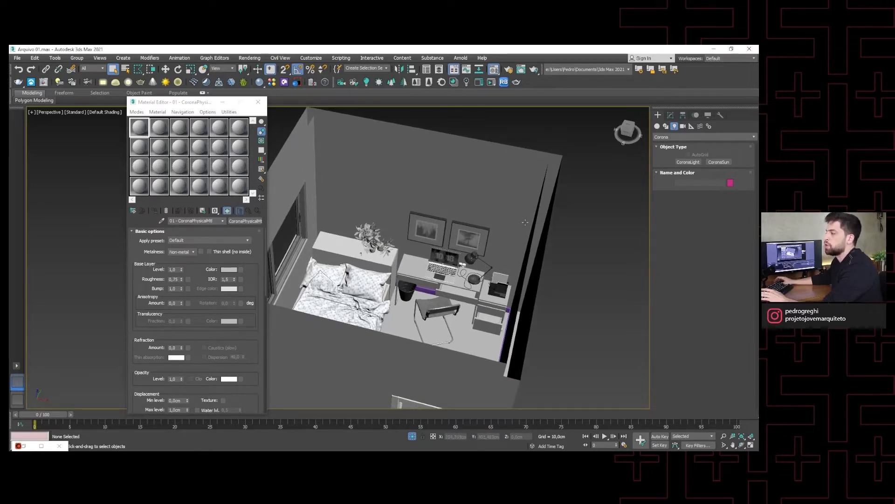
pyautogui.keyDown('alt'); pyautogui.moveTo(388, 203); pyautogui.dragTo(398, 220, button='middle'); pyautogui.keyUp('alt')
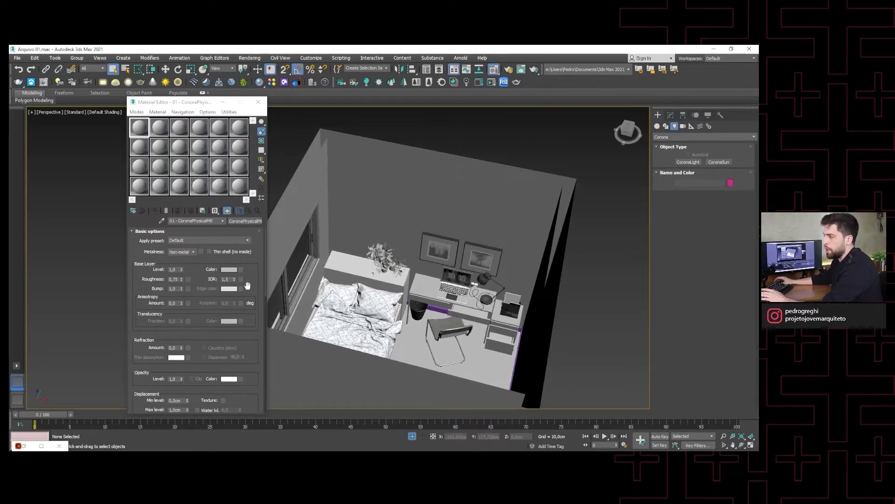
pyautogui.scroll(-3, 392, 243)
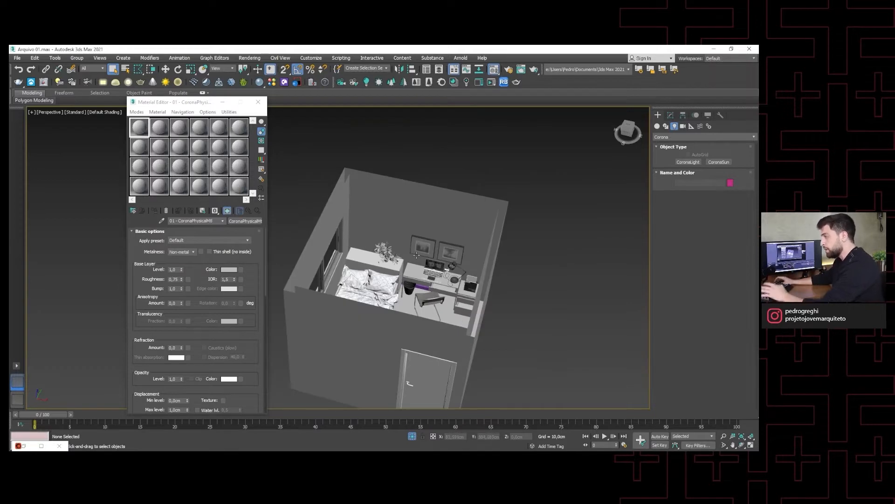
pyautogui.moveTo(409, 243); pyautogui.dragTo(424, 248, button='middle')
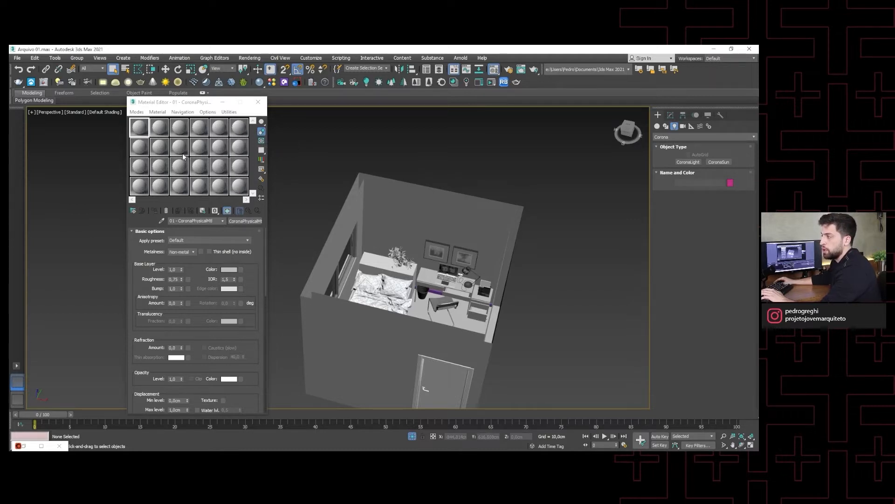
pyautogui.moveTo(297, 197); pyautogui.dragTo(243, 195, button='middle')
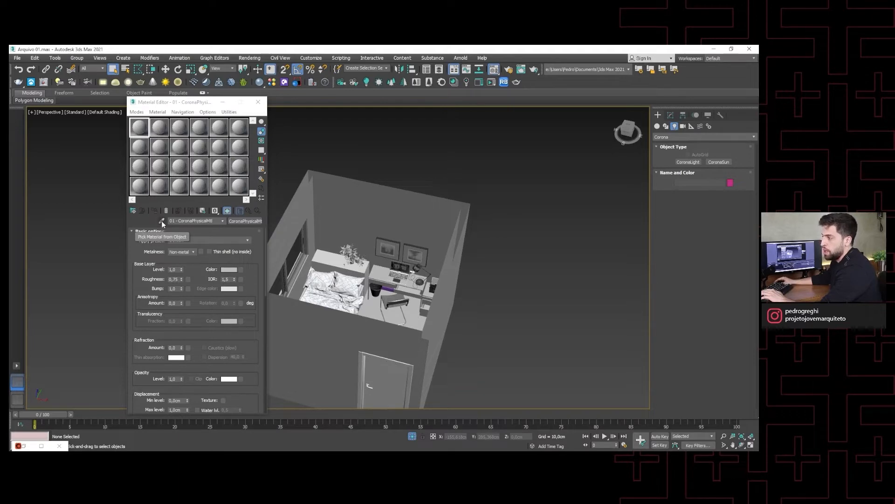
# - Pick the patterned pillow's material into the first sample slot and show its enlarged preview, shrunk beside the Material Editor
pyautogui.click(161, 220)
pyautogui.scroll(6, 323, 266)
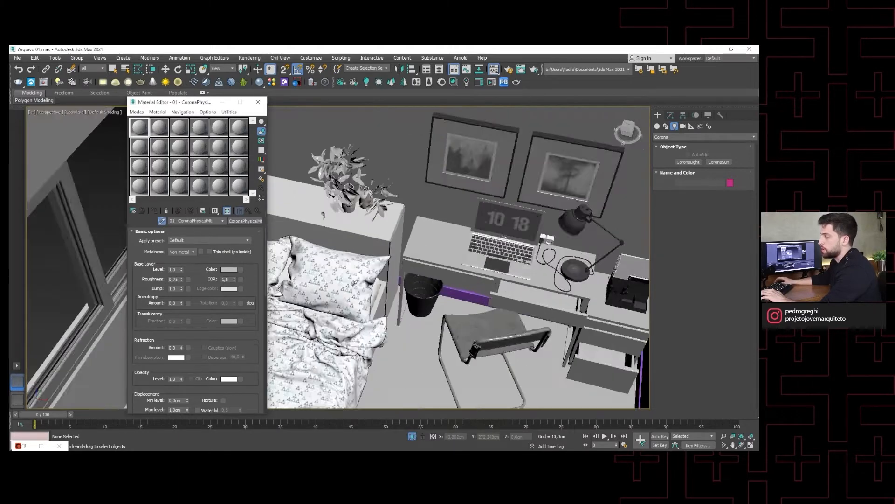
pyautogui.click(323, 266)
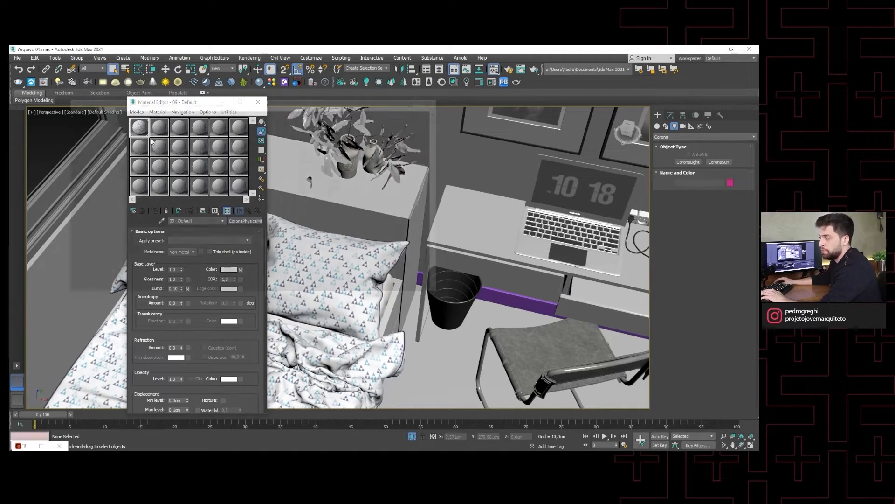
pyautogui.doubleClick(139, 127)
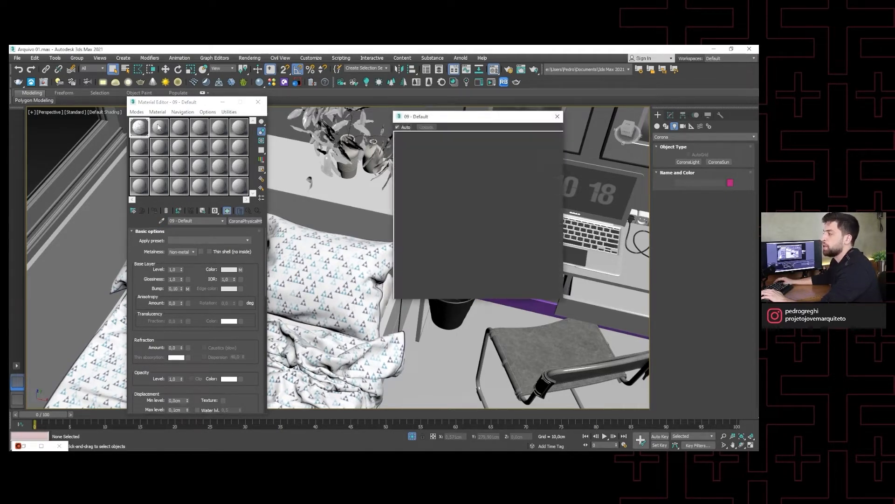
pyautogui.moveTo(480, 117); pyautogui.dragTo(360, 107)
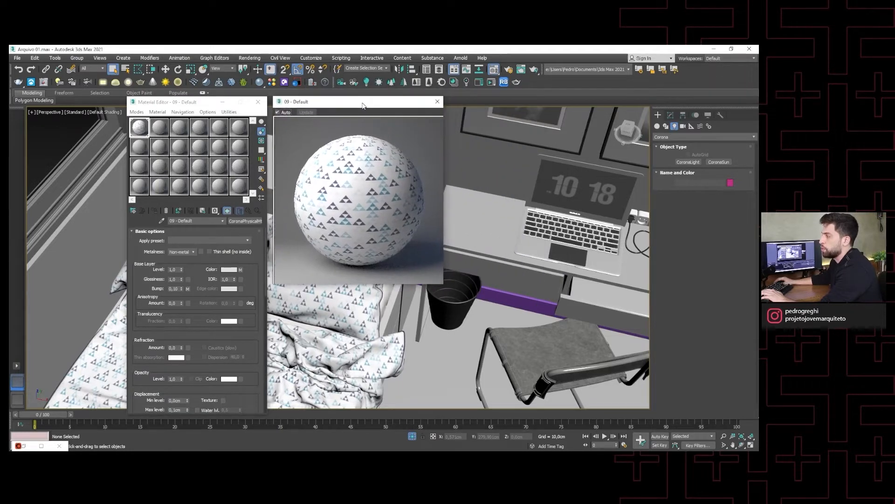
pyautogui.moveTo(441, 287); pyautogui.dragTo(413, 260)
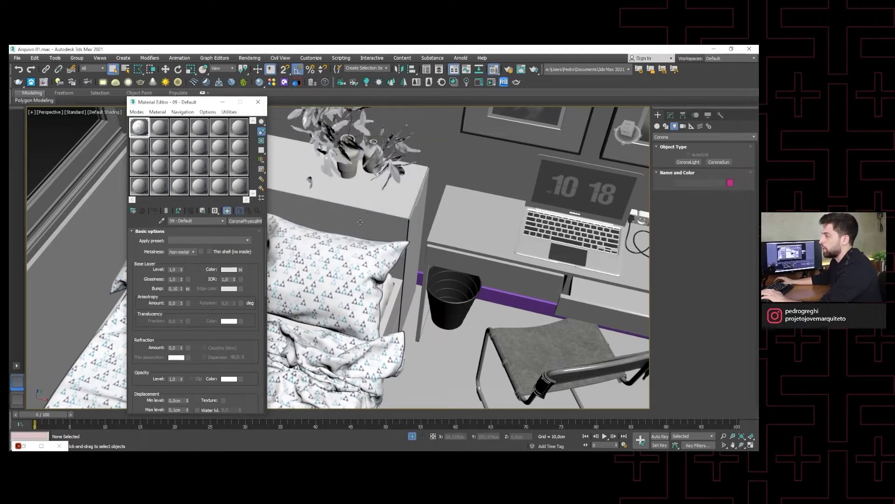
# - Pick the laptop's material into the first sample slot to examine its sub-materials
pyautogui.moveTo(334, 158); pyautogui.dragTo(305, 175, button='middle')
pyautogui.click(162, 222)
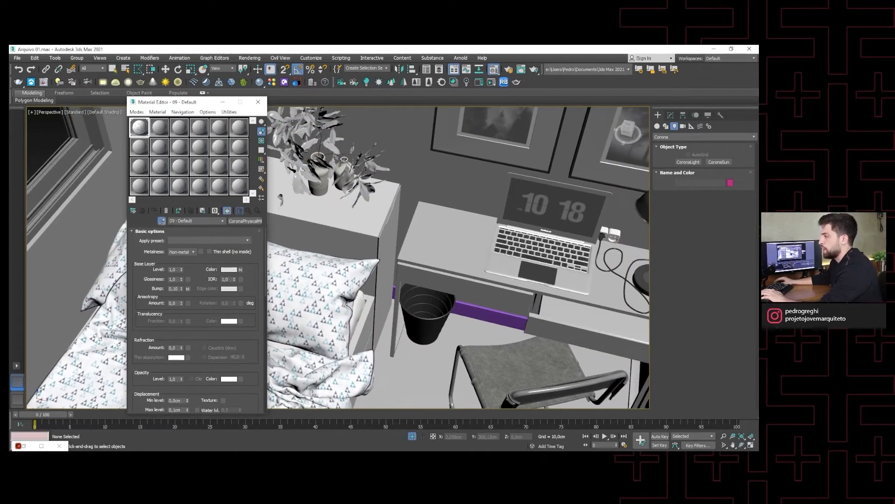
pyautogui.moveTo(517, 240); pyautogui.dragTo(463, 249, button='middle')
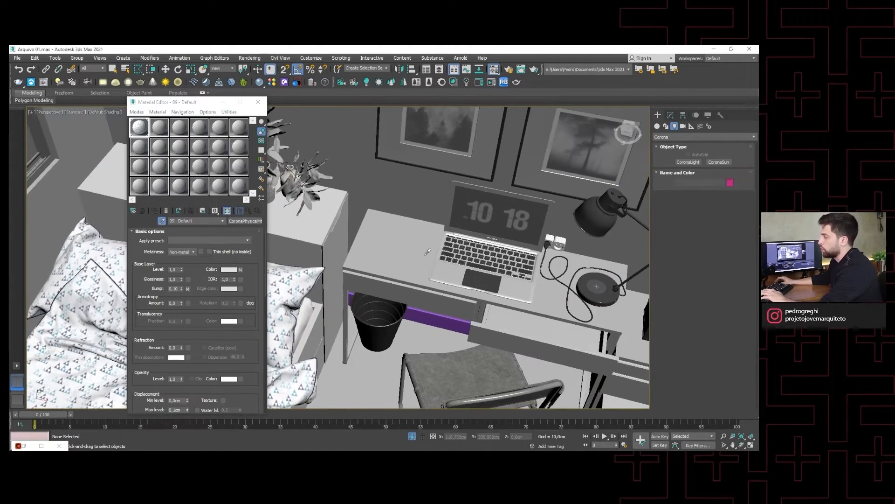
pyautogui.click(485, 218)
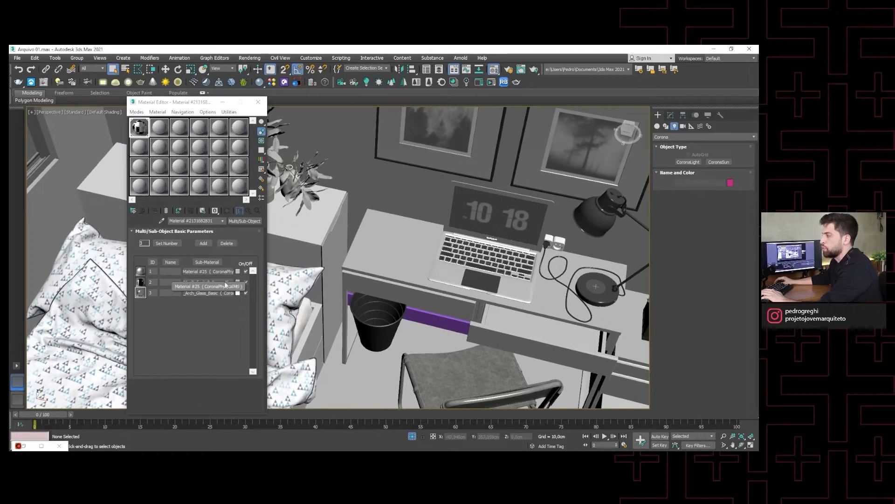
pyautogui.scroll(5, 387, 233)
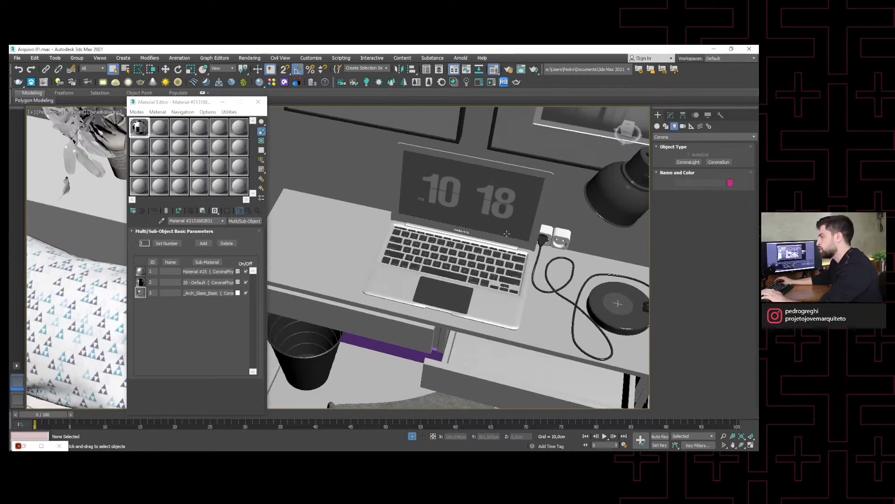
pyautogui.scroll(-3, 415, 229)
pyautogui.scroll(-6, 412, 233)
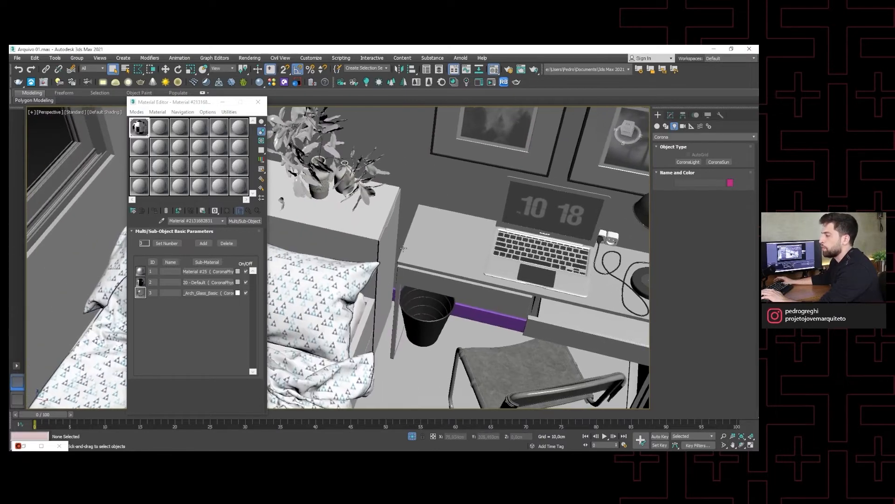
# - Pick the headboard cabinet's material into the first sample slot and compare it with the second slot's default material
pyautogui.click(161, 221)
pyautogui.click(330, 242)
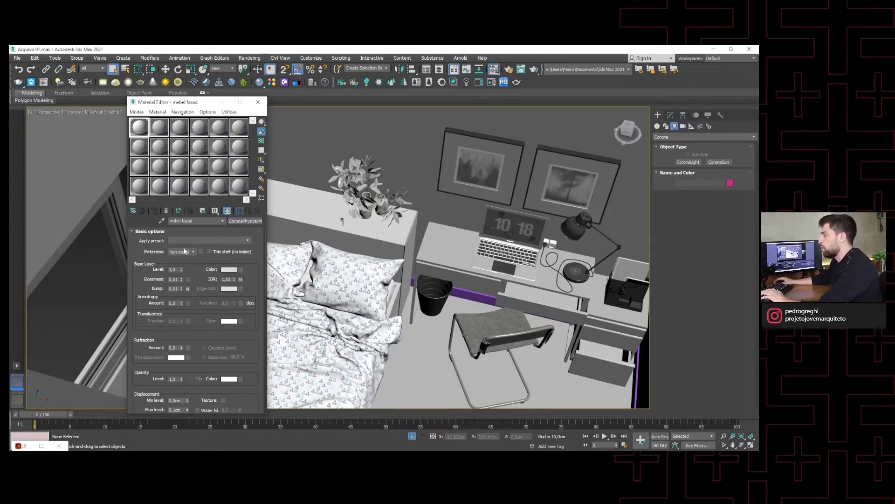
pyautogui.click(159, 128)
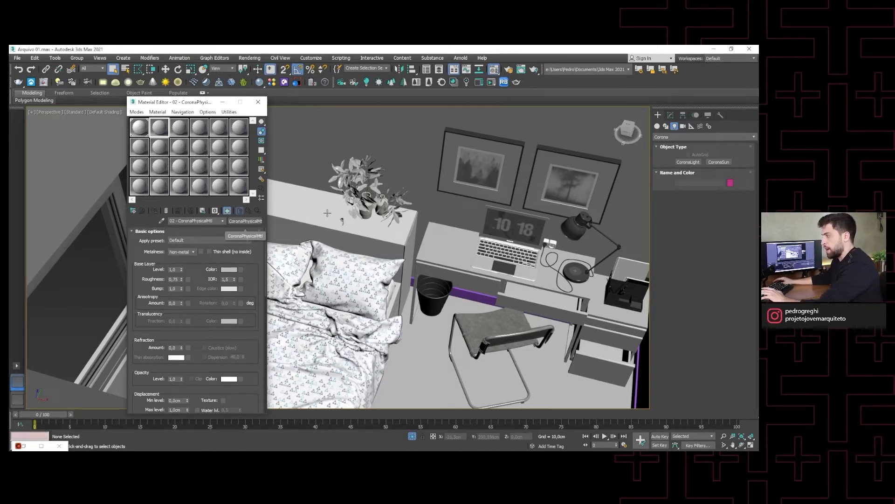
pyautogui.scroll(-5, 343, 189)
pyautogui.keyDown('alt'); pyautogui.moveTo(343, 190); pyautogui.dragTo(323, 248, button='middle'); pyautogui.keyUp('alt')
pyautogui.scroll(3, 273, 210)
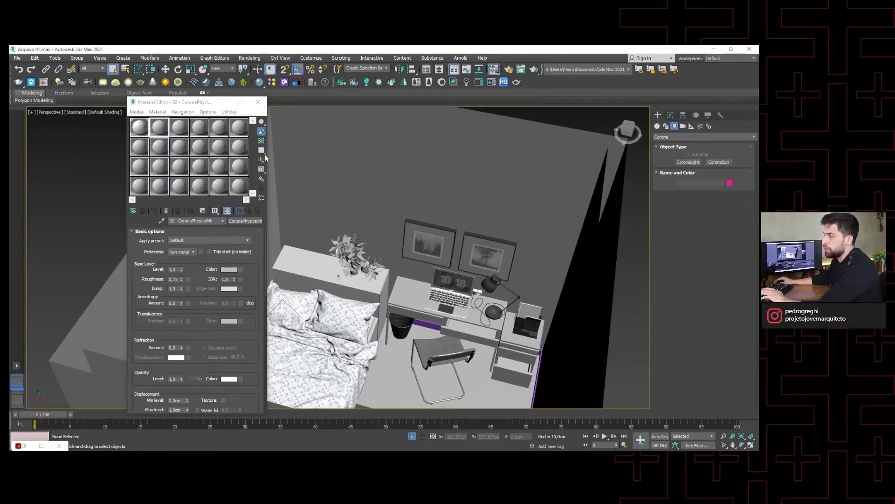
# - Enlarge the preview of the mebel fasad material and toggle the checkered sample background on and off
pyautogui.doubleClick(138, 129)
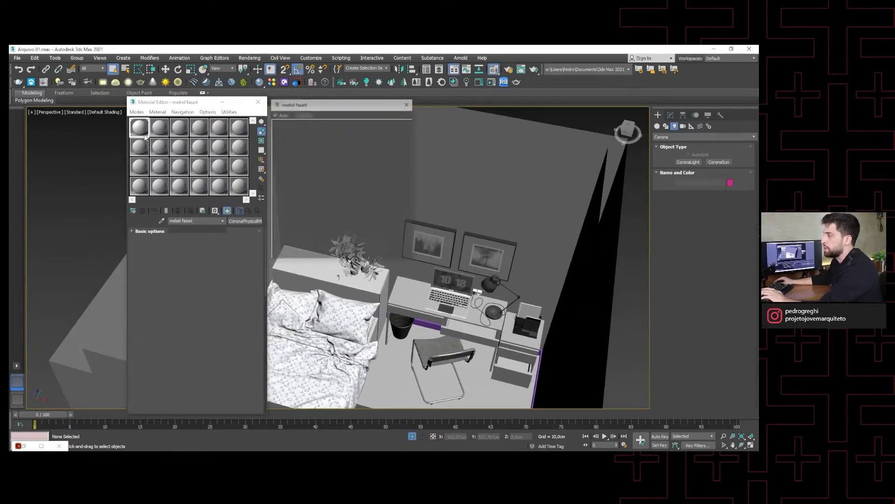
pyautogui.moveTo(321, 103)
pyautogui.mouseDown()
pyautogui.moveTo(326, 110)
pyautogui.moveTo(329, 102)
pyautogui.mouseUp()
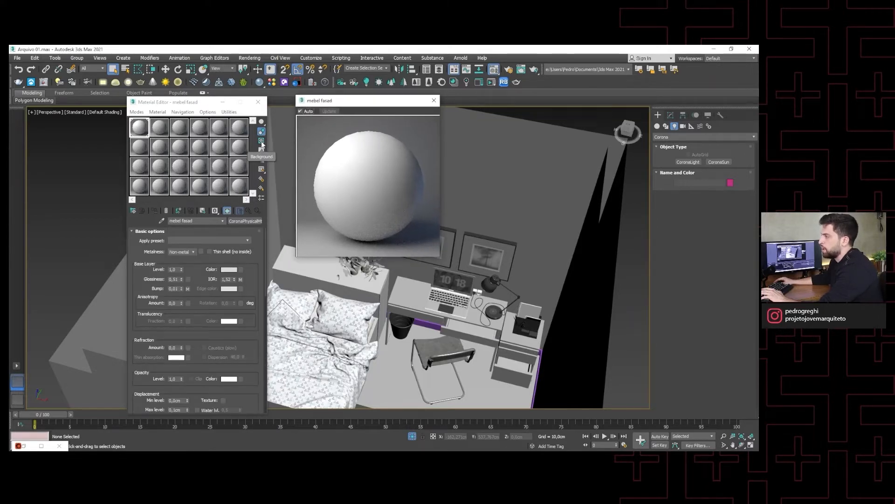
pyautogui.click(261, 140)
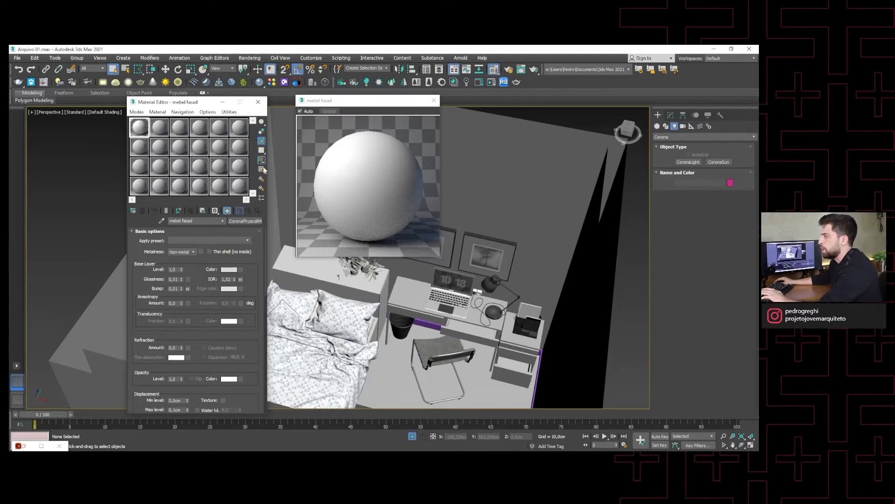
pyautogui.click(262, 141)
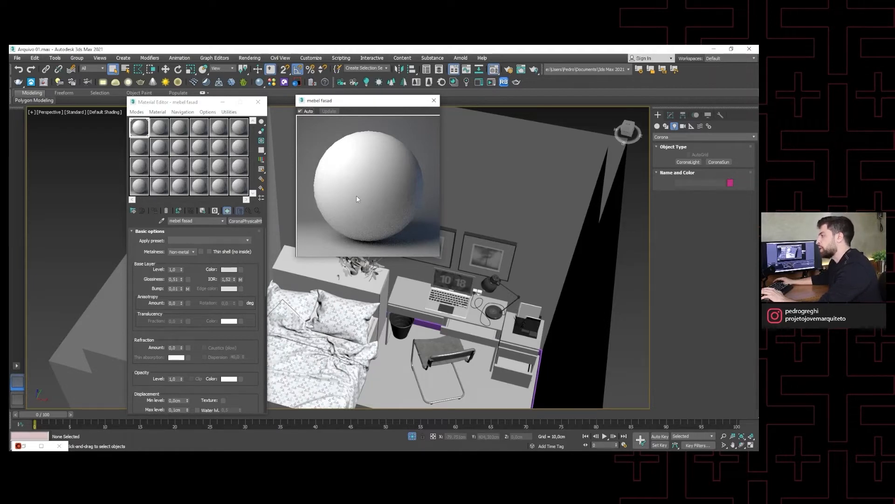
# - View the Corona material types in the Material/Map Browser, closing it and the enlarged material preview
pyautogui.click(133, 211)
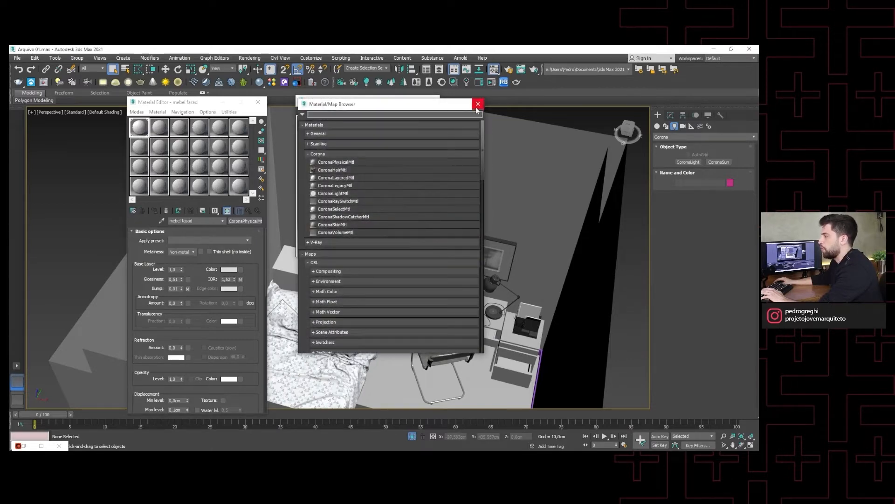
pyautogui.click(478, 103)
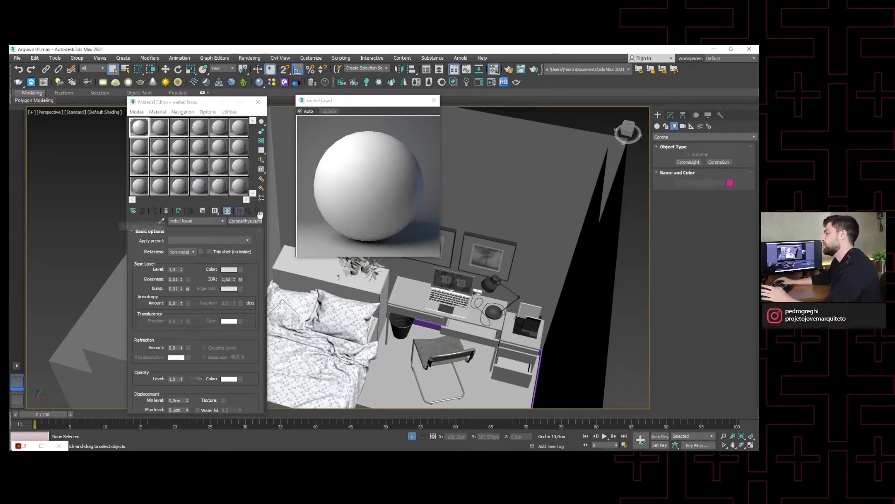
pyautogui.click(434, 101)
pyautogui.scroll(-3, 392, 235)
pyautogui.moveTo(391, 235); pyautogui.dragTo(371, 245, button='middle')
pyautogui.scroll(3, 375, 262)
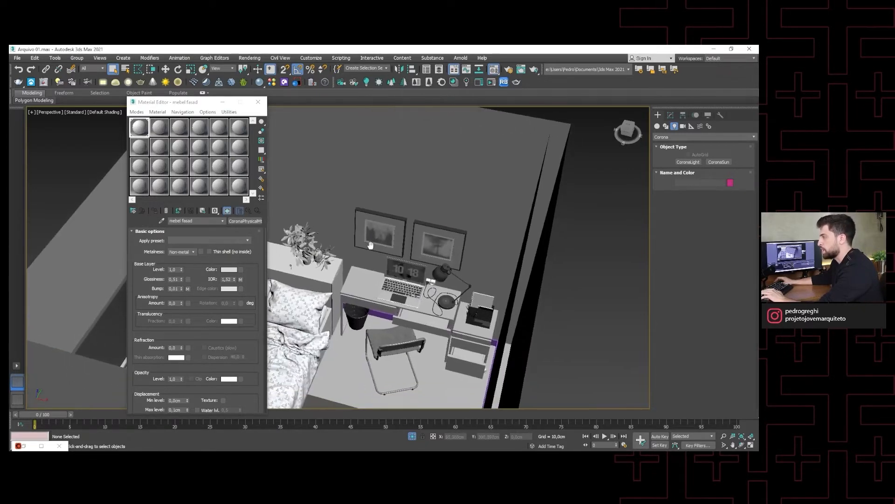
pyautogui.scroll(-3, 369, 245)
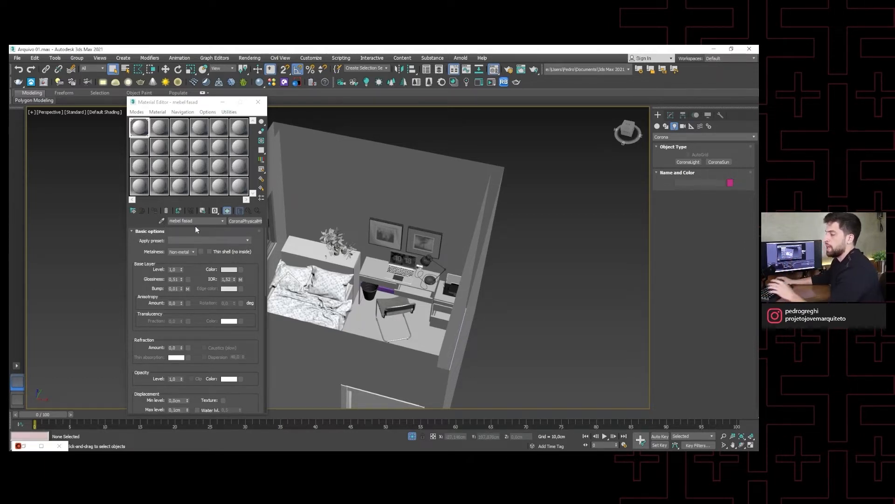
pyautogui.scroll(-3, 202, 256)
pyautogui.scroll(3, 214, 302)
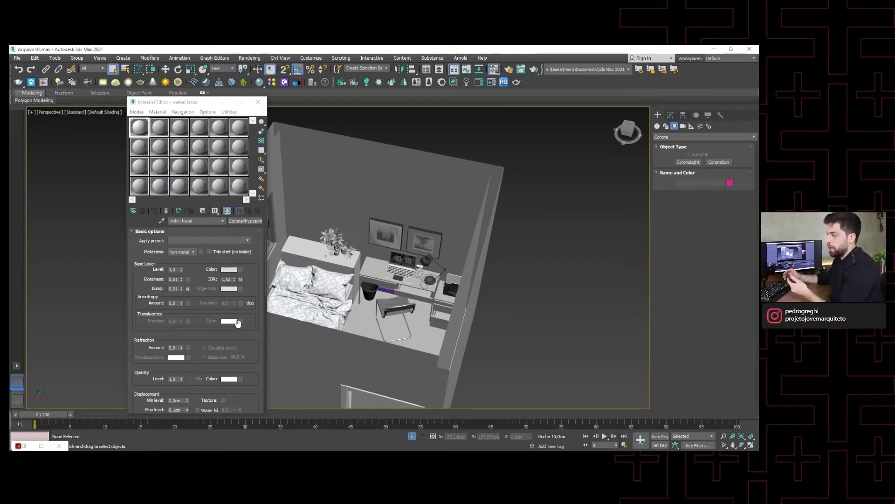
# - Pick the black waste bin's material from under the desk into the first sample slot
pyautogui.click(201, 220)
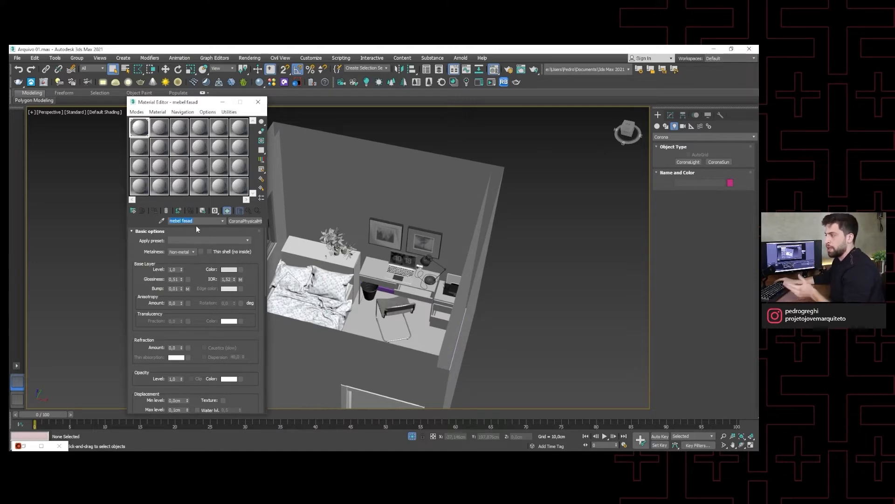
pyautogui.click(162, 220)
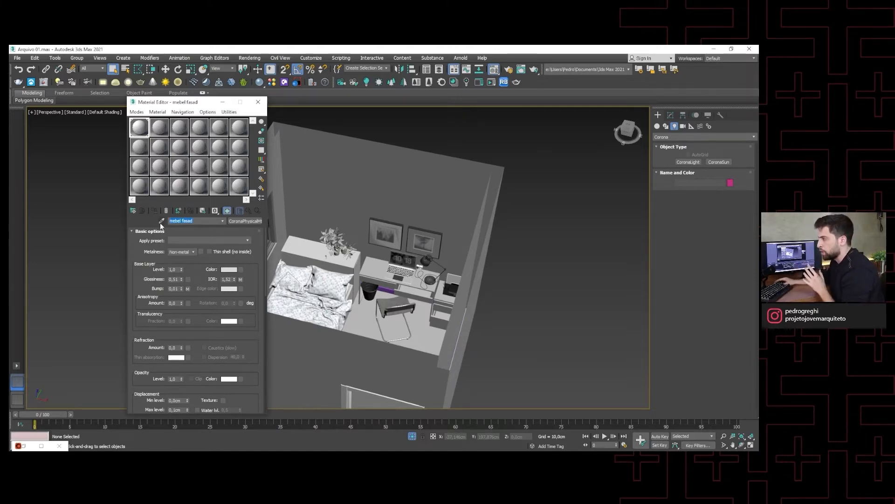
pyautogui.scroll(5, 373, 294)
pyautogui.click(389, 279)
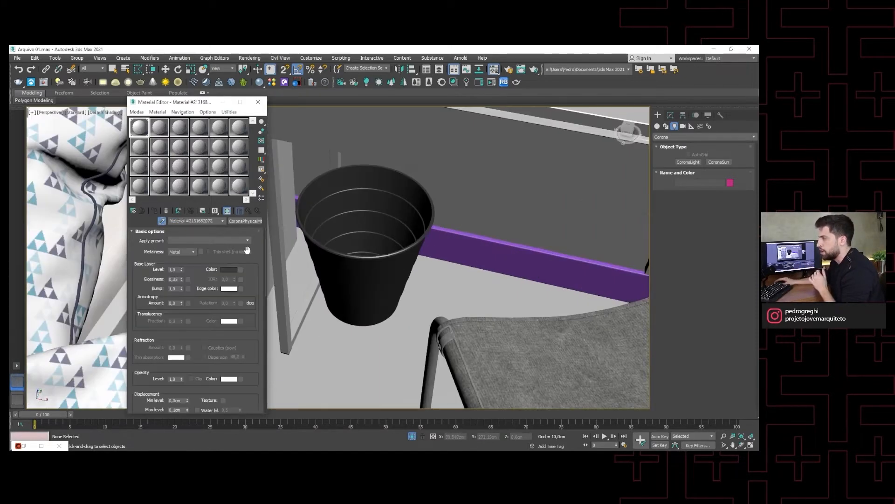
pyautogui.click(189, 220)
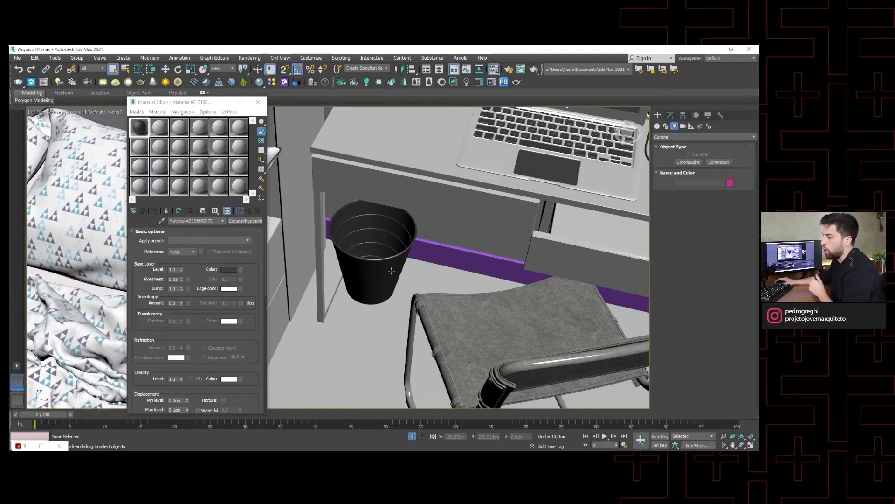
# - Select the waste bin and display its object name and modifier stack
pyautogui.click(380, 266)
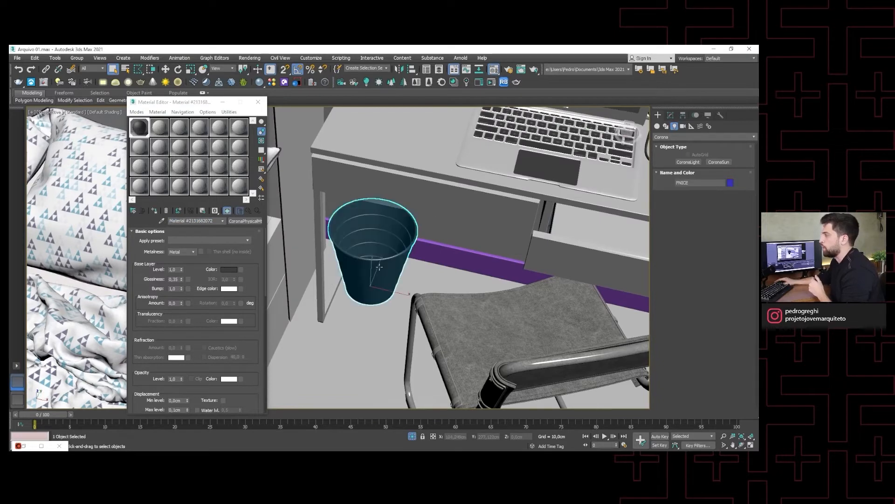
pyautogui.click(670, 115)
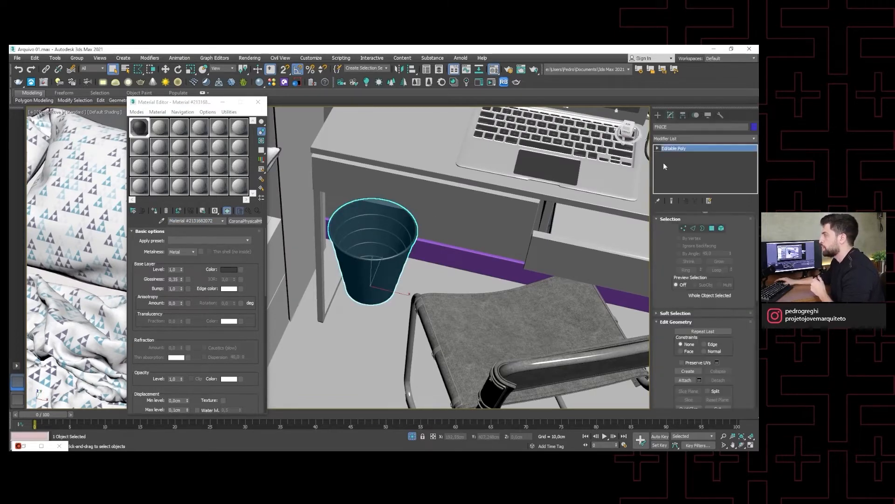
pyautogui.click(677, 127)
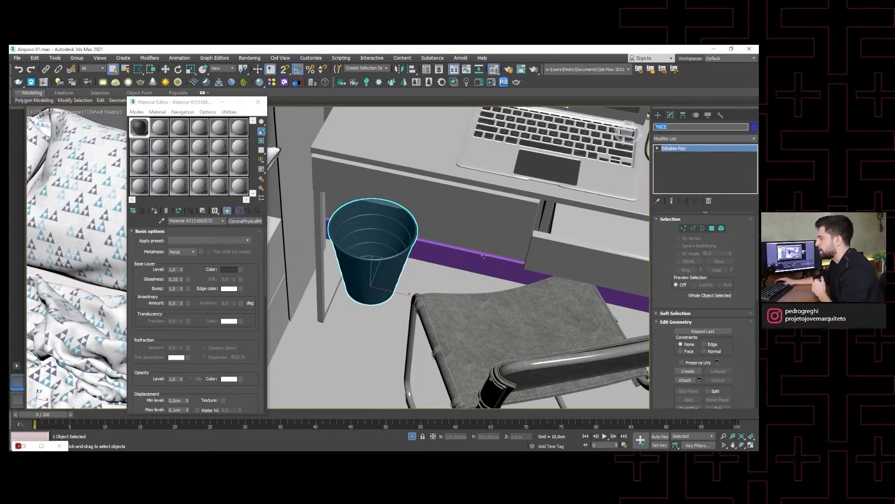
pyautogui.moveTo(367, 254); pyautogui.dragTo(385, 269, button='middle')
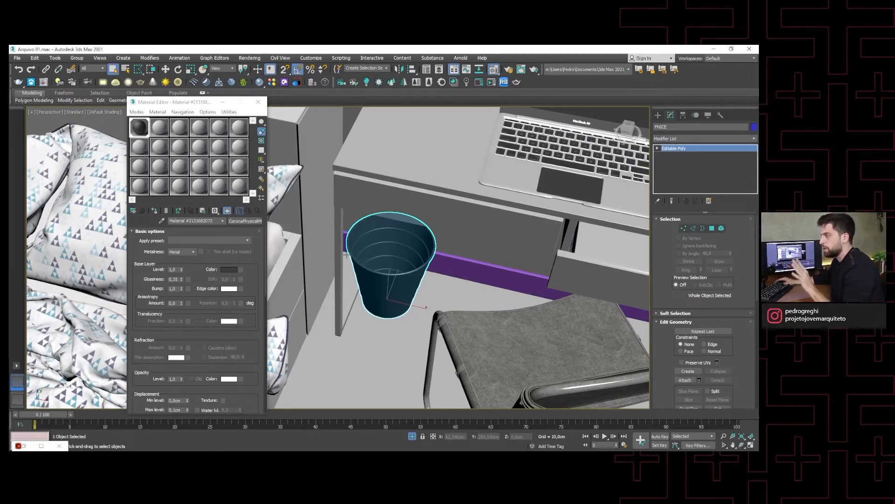
# - Pick the dining chair's material from its seat into the first sample slot and open its Canvas sub-material
pyautogui.scroll(-4, 347, 254)
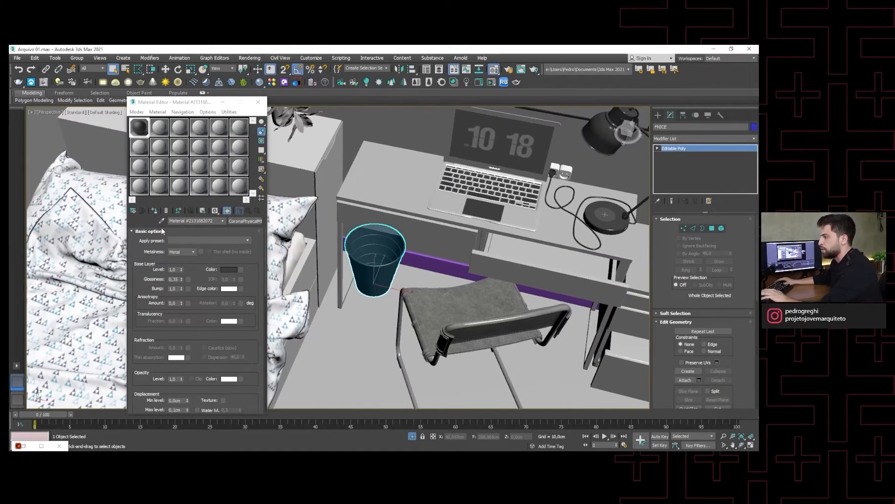
pyautogui.click(161, 220)
pyautogui.click(452, 317)
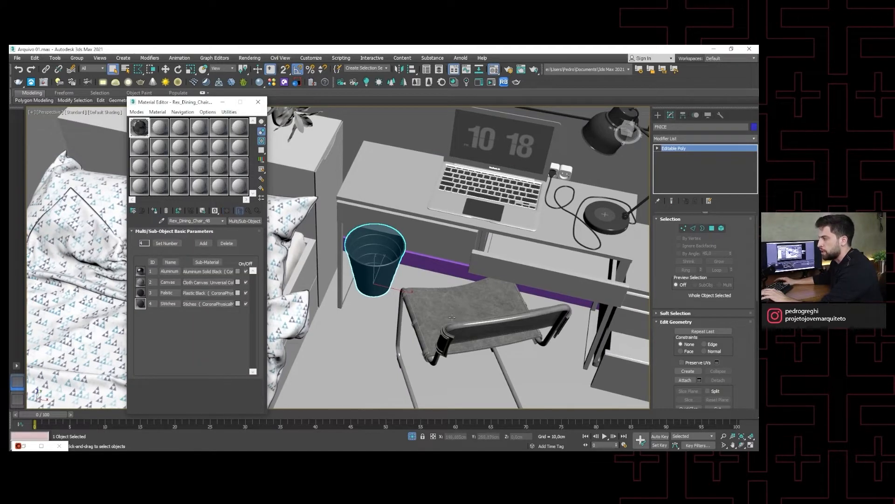
pyautogui.click(201, 282)
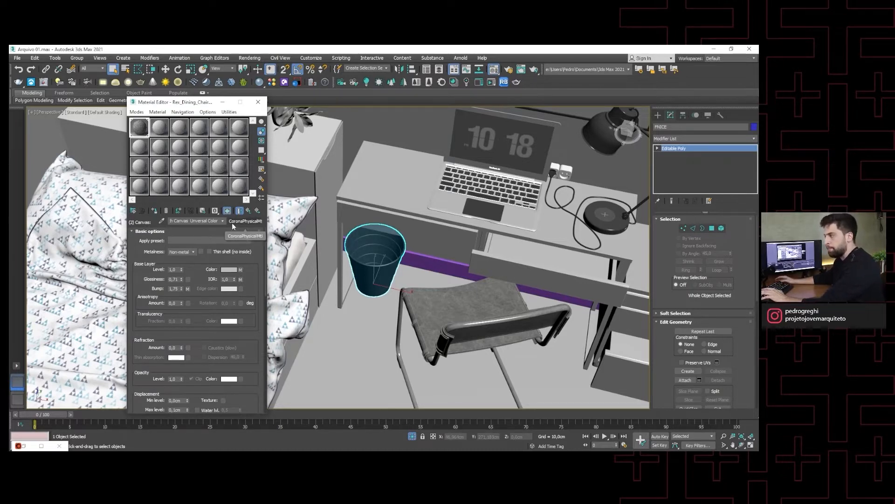
# - Open the material type list for the second sample slot, collapse its groups and examine the Corona material types
pyautogui.click(154, 138)
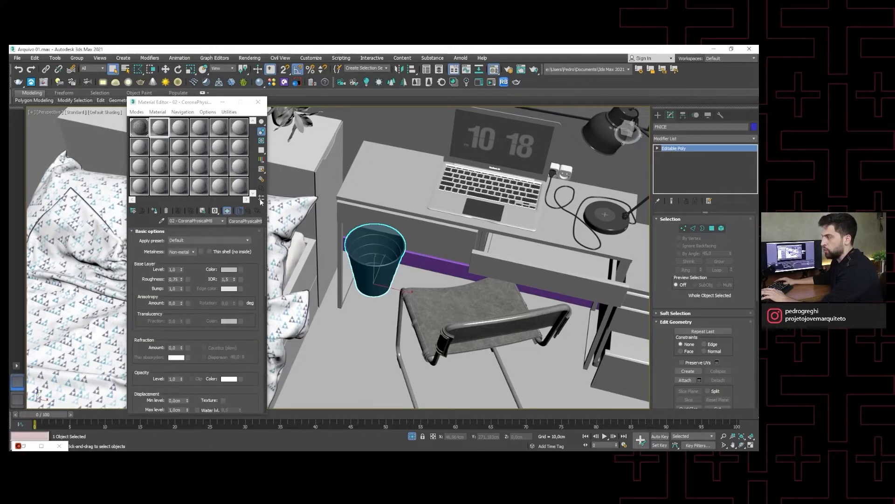
pyautogui.click(240, 222)
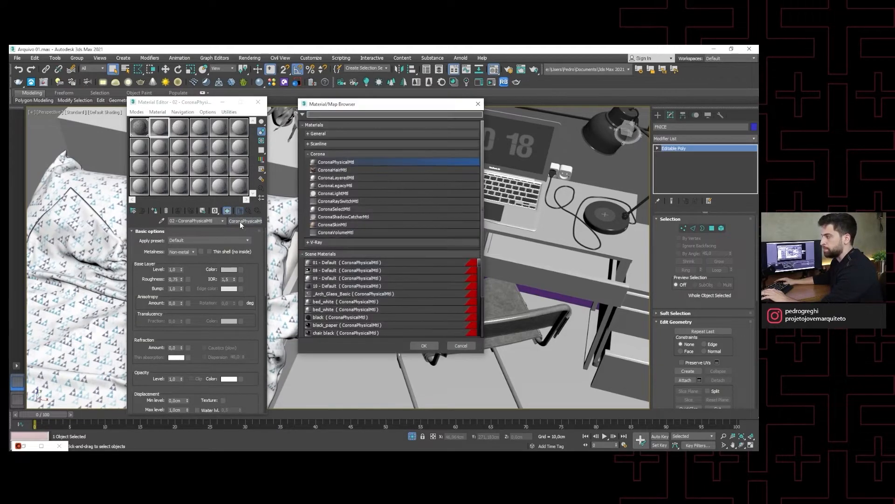
pyautogui.click(332, 154)
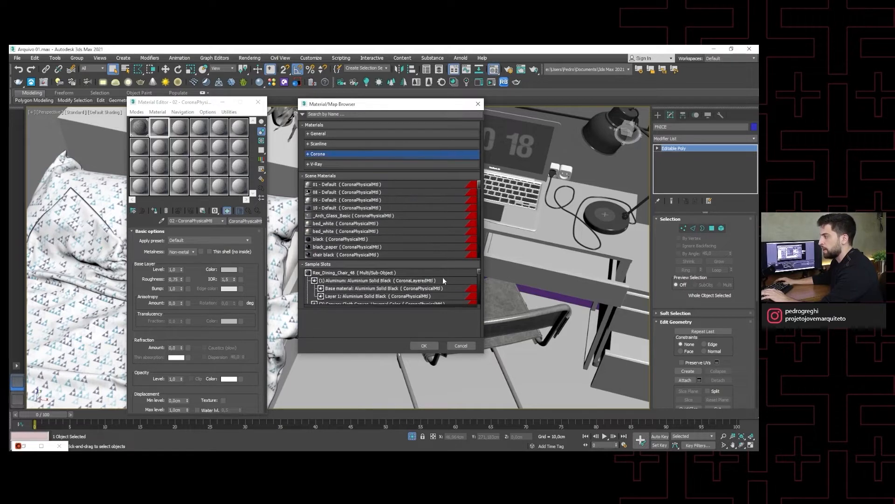
pyautogui.click(331, 175)
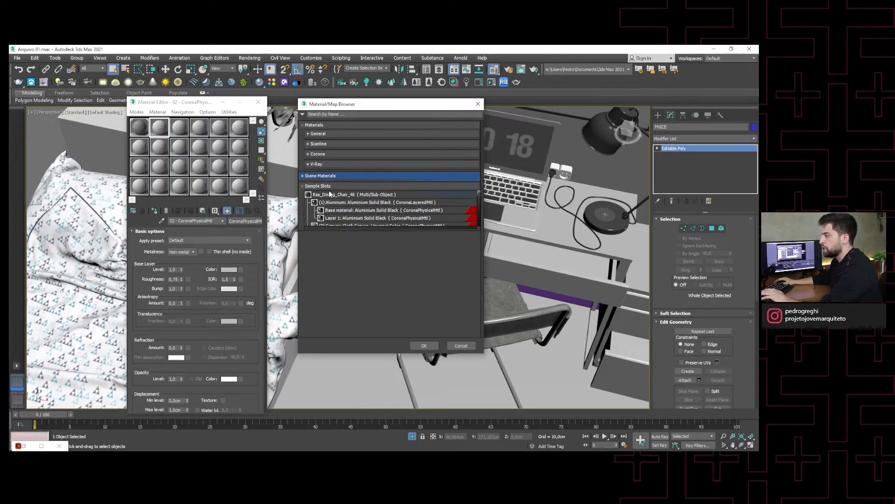
pyautogui.click(331, 186)
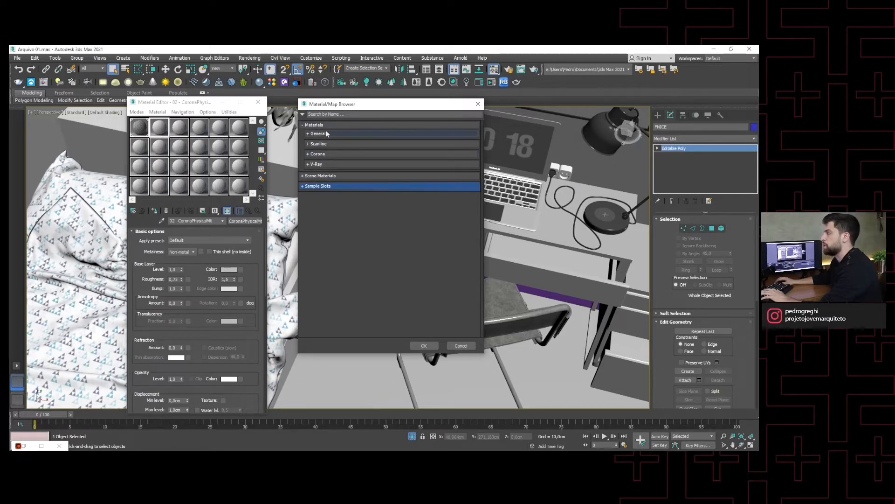
pyautogui.click(322, 154)
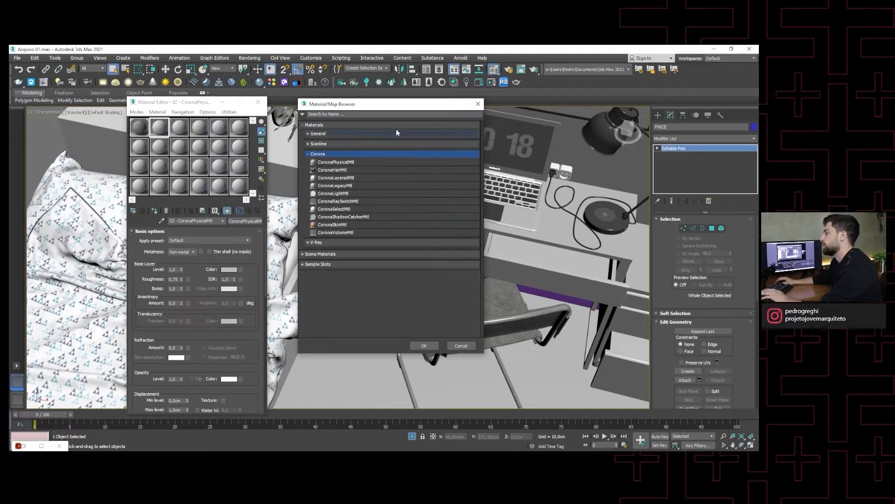
pyautogui.click(324, 153)
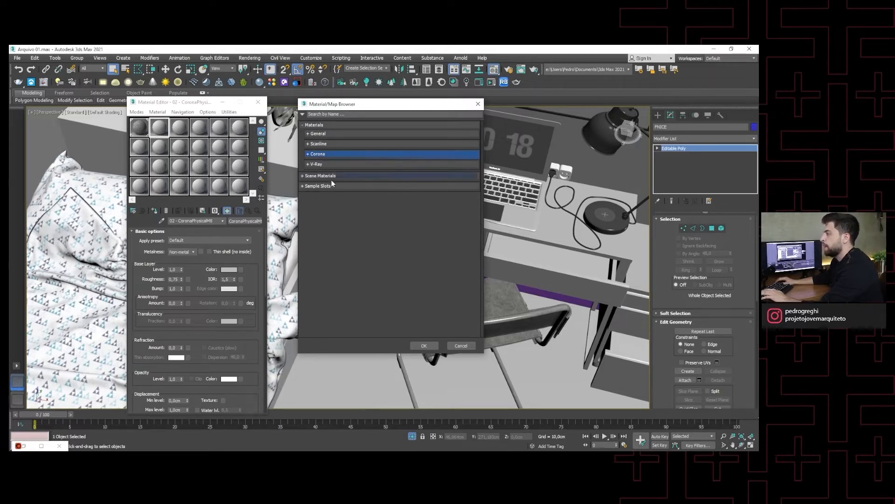
# - Browse the Scene Materials list in the Material/Map Browser, including its Multi/Sub-Object entries, and collapse it again
pyautogui.click(324, 175)
pyautogui.scroll(-10, 392, 219)
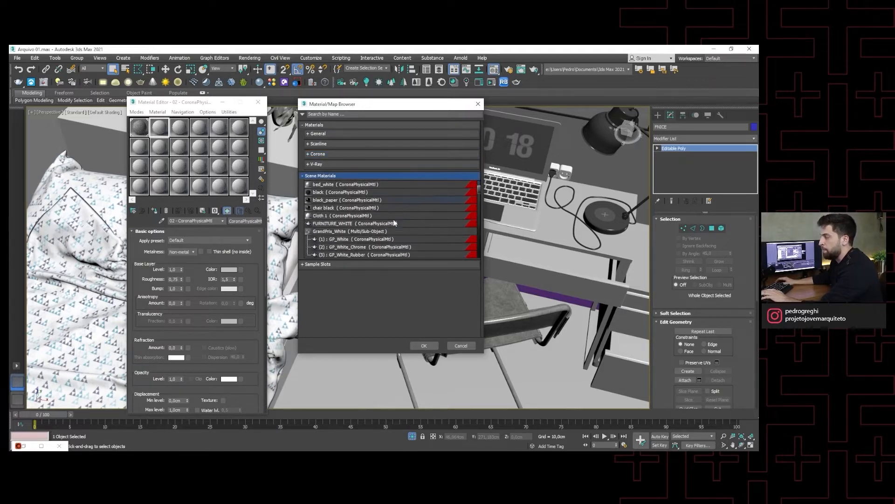
pyautogui.scroll(-3, 387, 224)
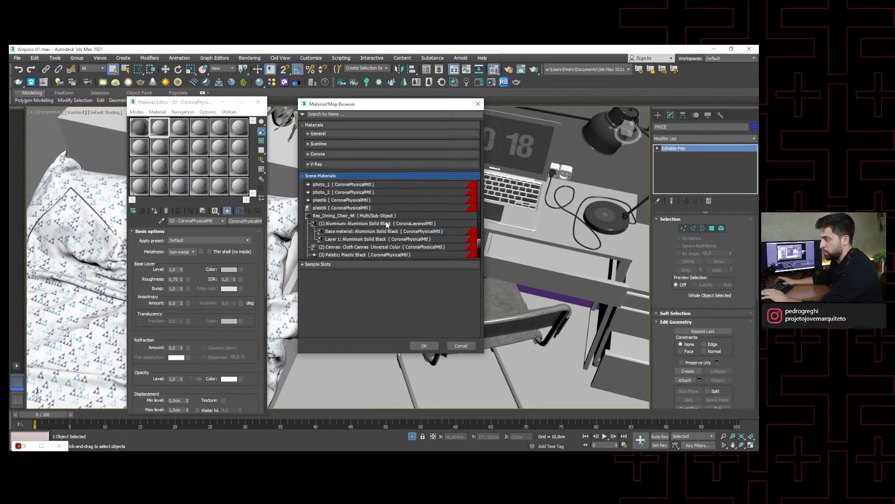
pyautogui.scroll(12, 394, 229)
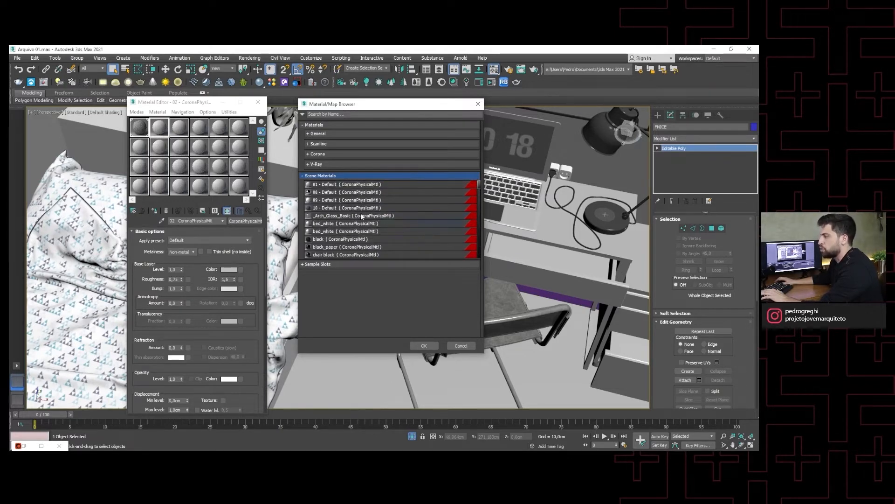
pyautogui.scroll(-10, 361, 214)
pyautogui.scroll(-10, 367, 218)
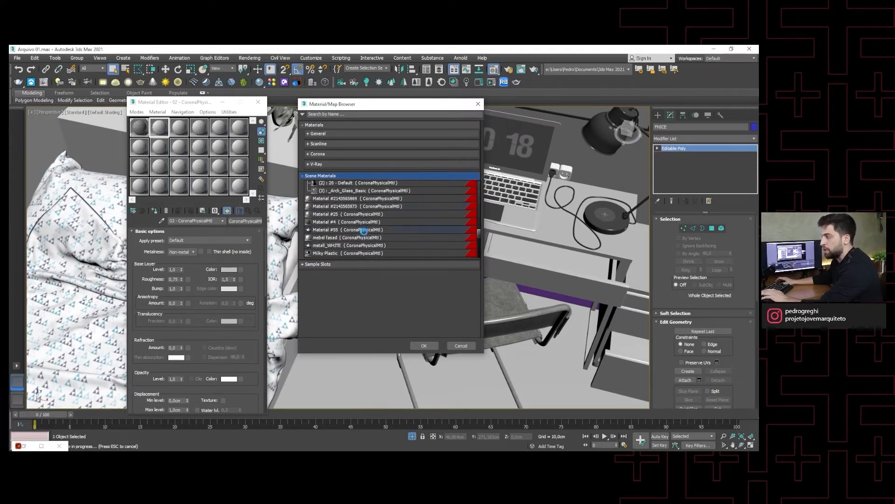
pyautogui.scroll(3, 389, 231)
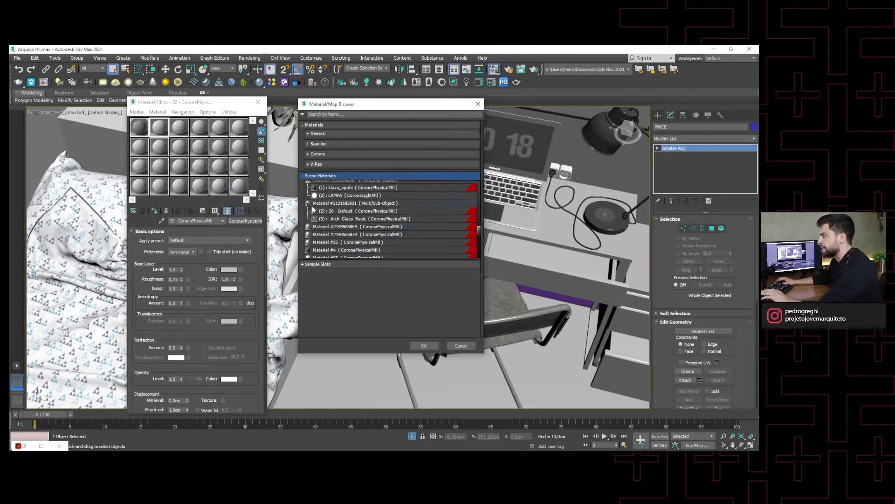
pyautogui.scroll(1, 330, 227)
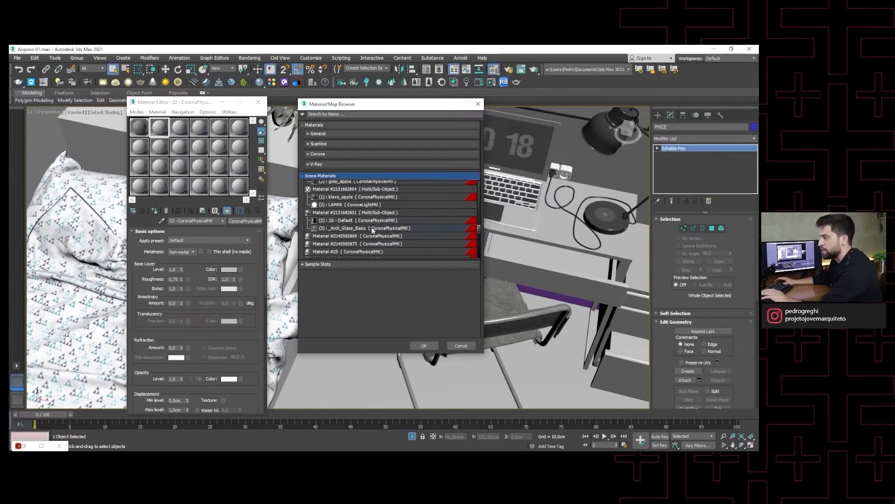
pyautogui.scroll(2, 345, 235)
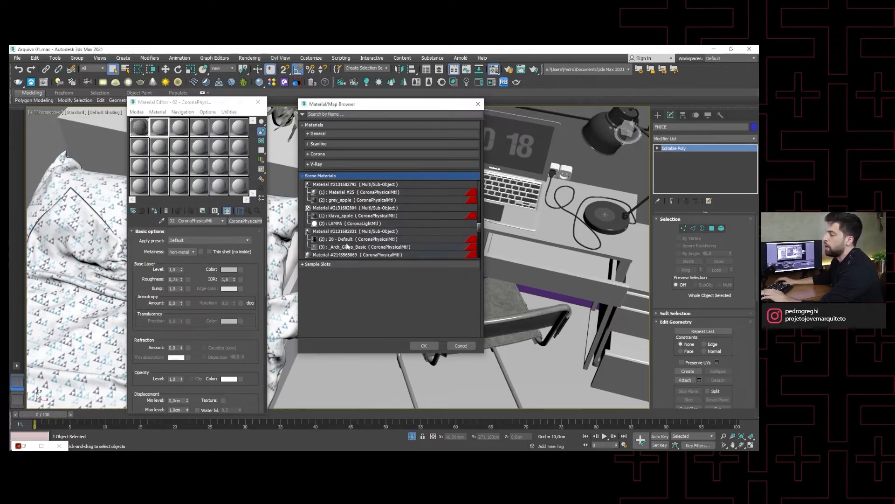
pyautogui.scroll(-6, 346, 244)
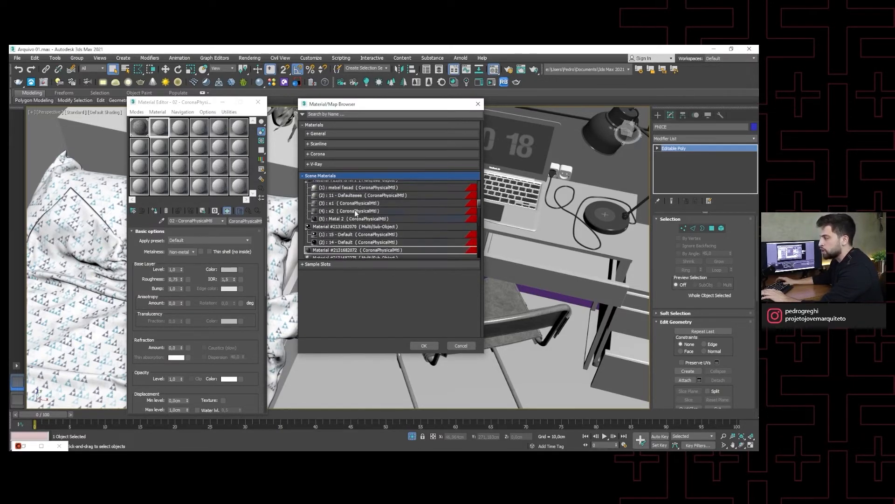
pyautogui.scroll(10, 354, 214)
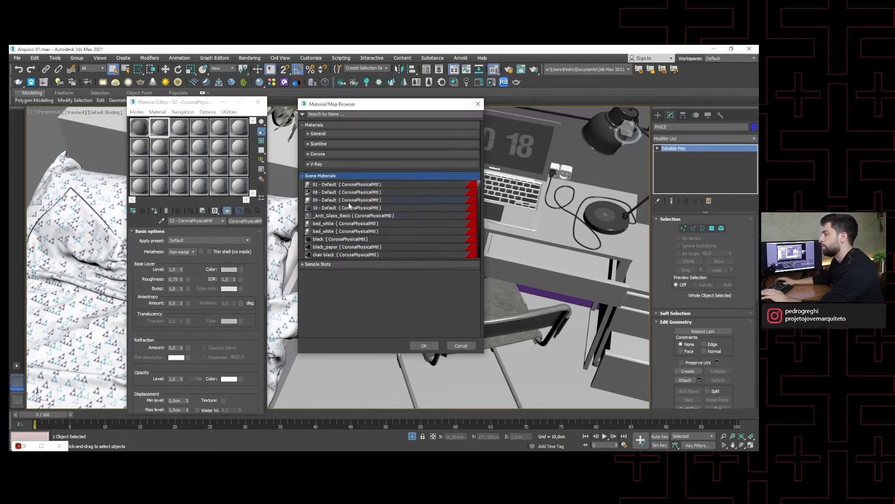
pyautogui.click(332, 176)
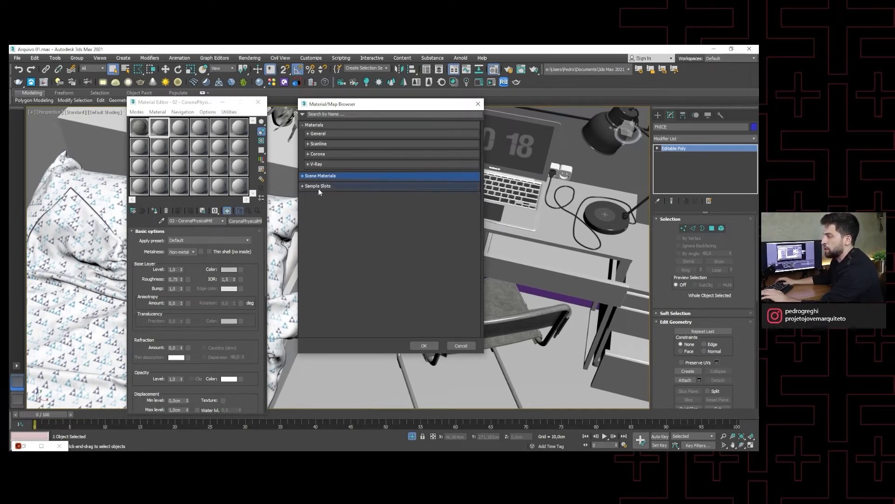
# - View the Sample Slots materials in the Material/Map Browser and close the browser
pyautogui.click(317, 186)
pyautogui.scroll(2, 372, 213)
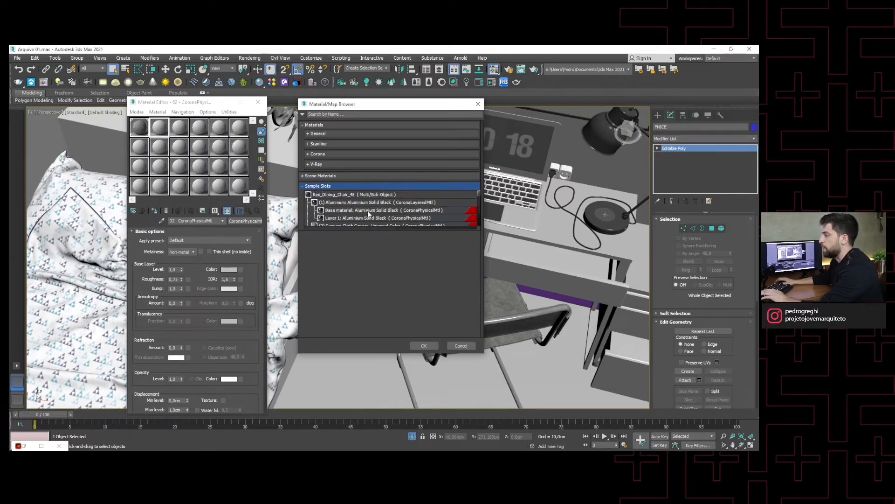
pyautogui.click(320, 186)
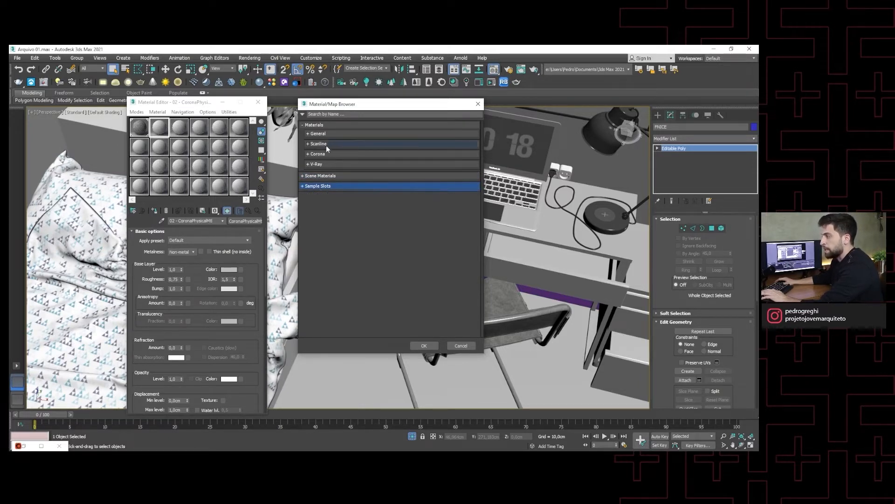
pyautogui.click(478, 104)
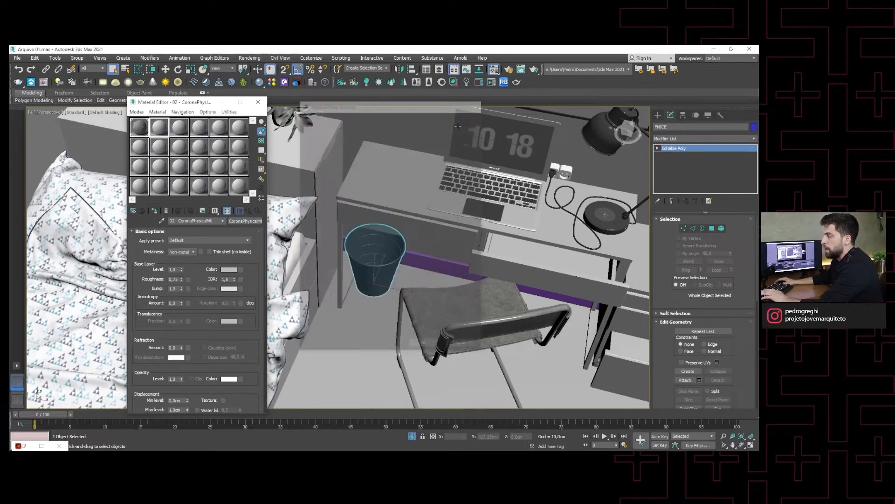
# - Expand the Corona material group and change the third sample slot's material type to CoronaLegacyMtl
pyautogui.click(238, 221)
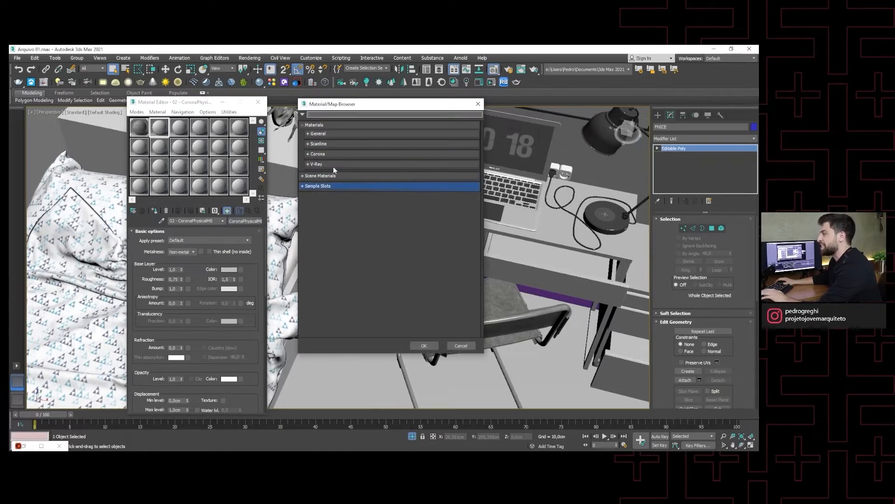
pyautogui.click(321, 155)
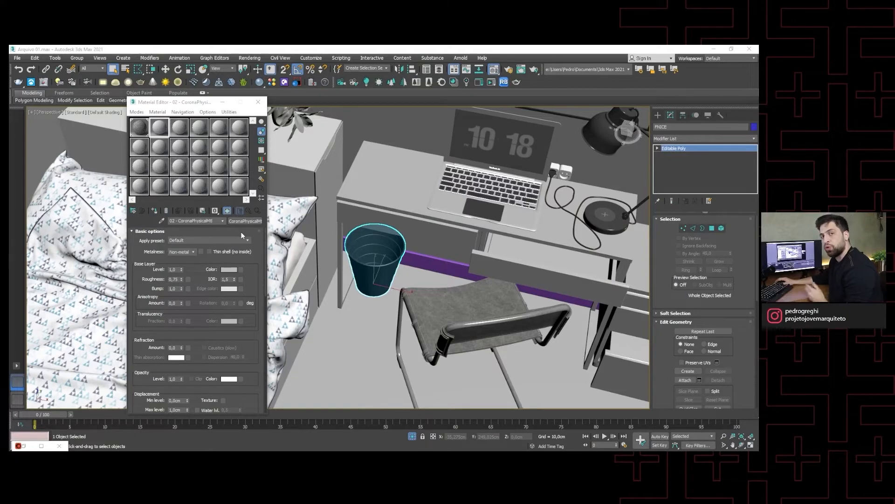
pyautogui.click(184, 133)
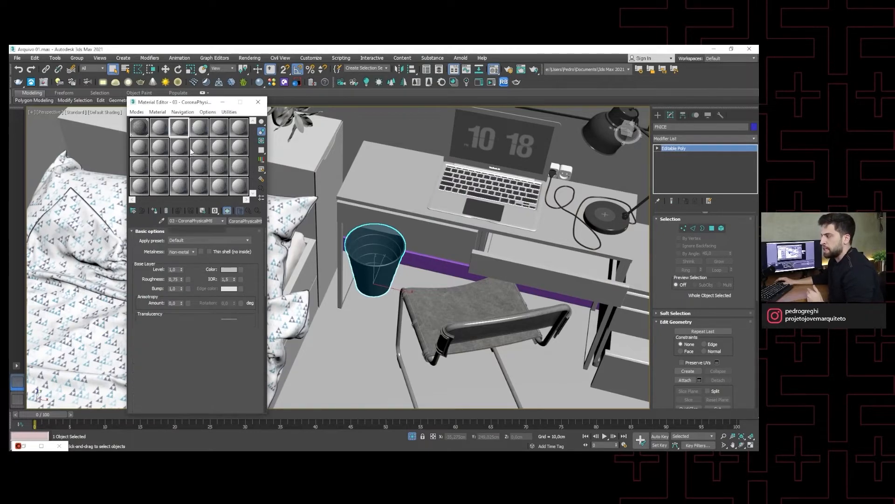
pyautogui.click(256, 222)
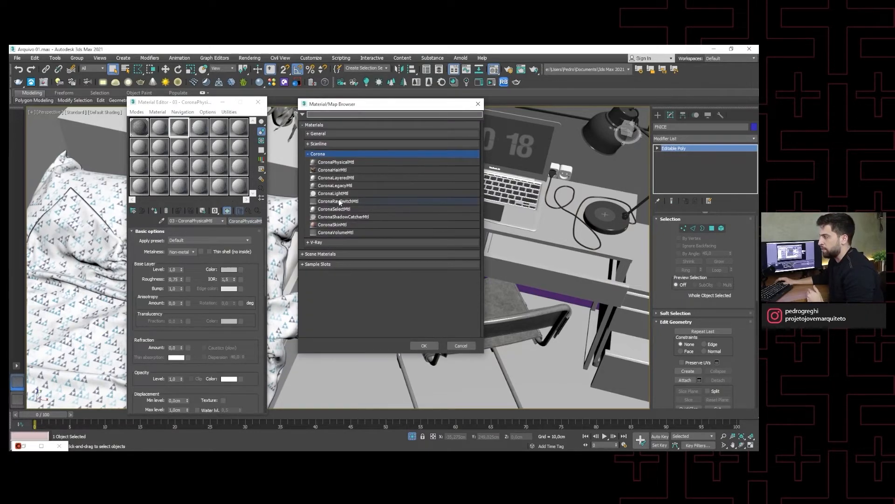
pyautogui.click(345, 185)
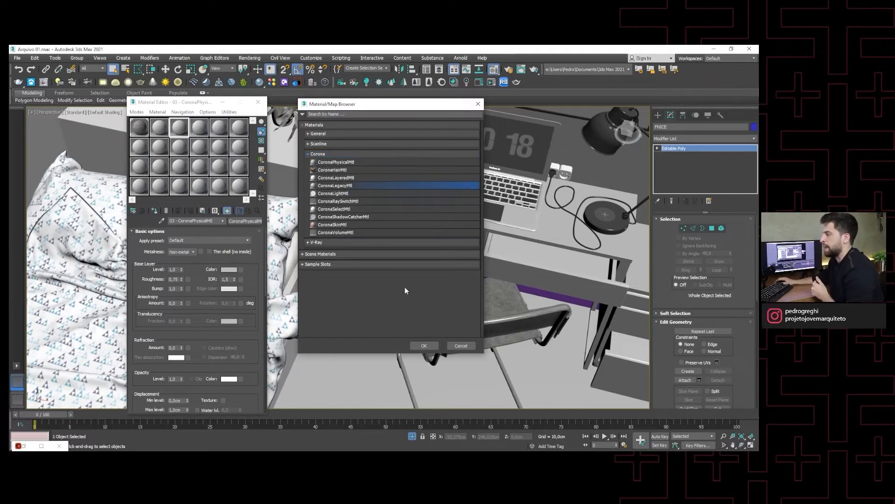
pyautogui.click(423, 346)
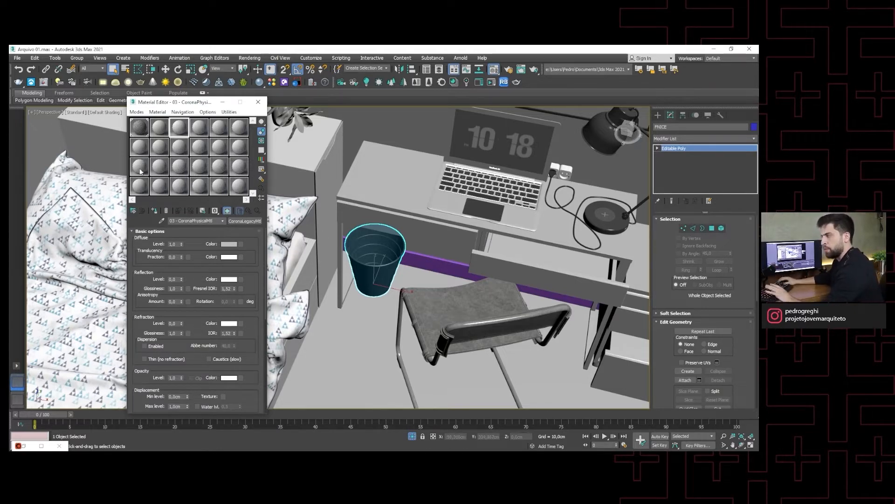
# - Apply the Aluminium foil preset to the second sample material, enlarge its preview and switch the preset to Gold old rough
pyautogui.click(159, 127)
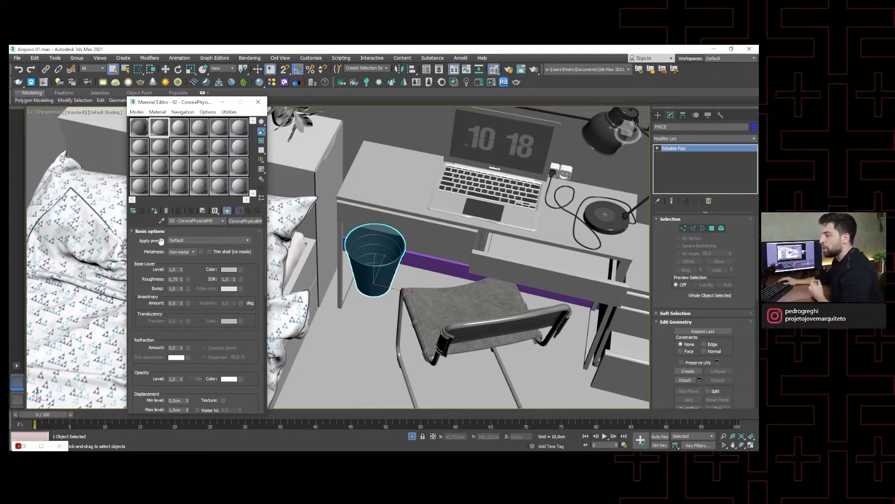
pyautogui.click(194, 239)
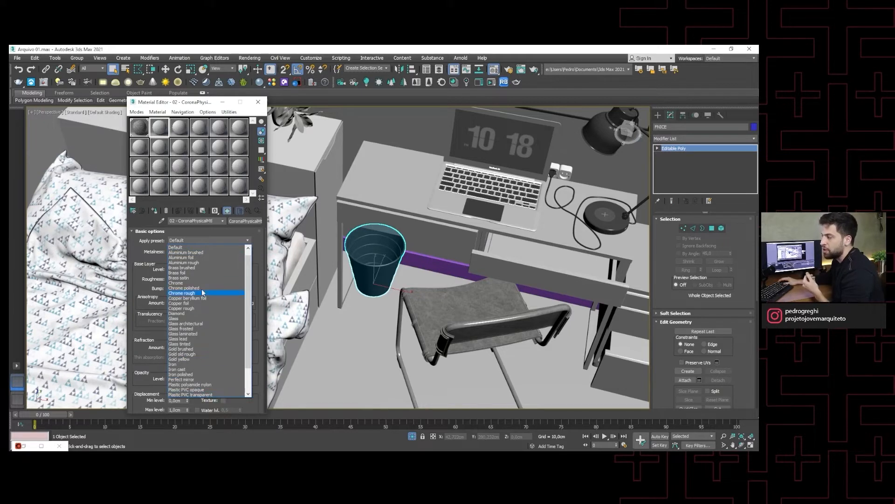
pyautogui.click(189, 257)
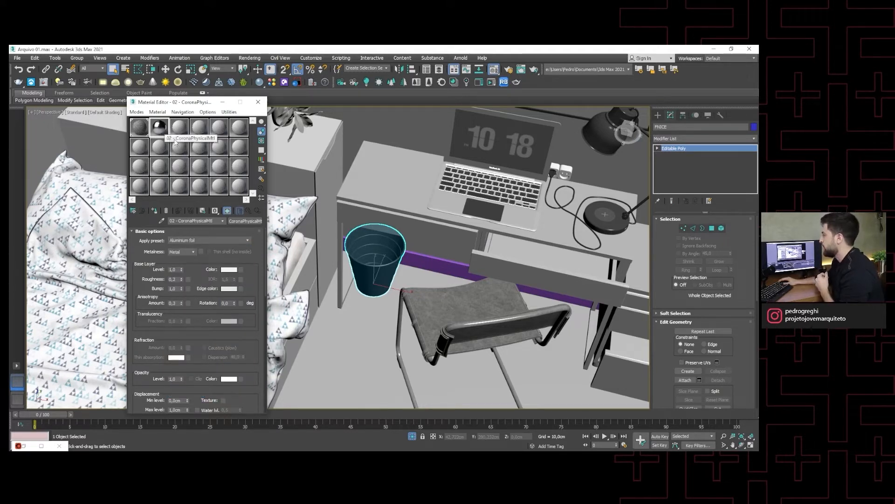
pyautogui.doubleClick(166, 132)
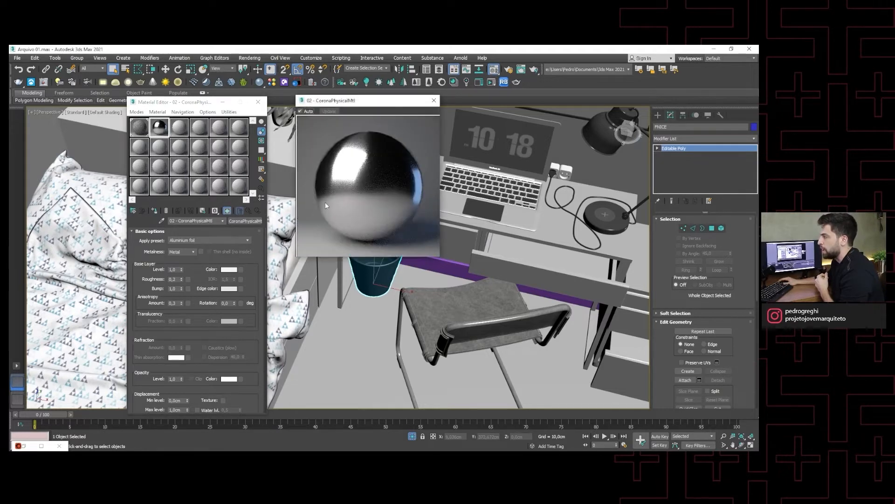
pyautogui.click(242, 241)
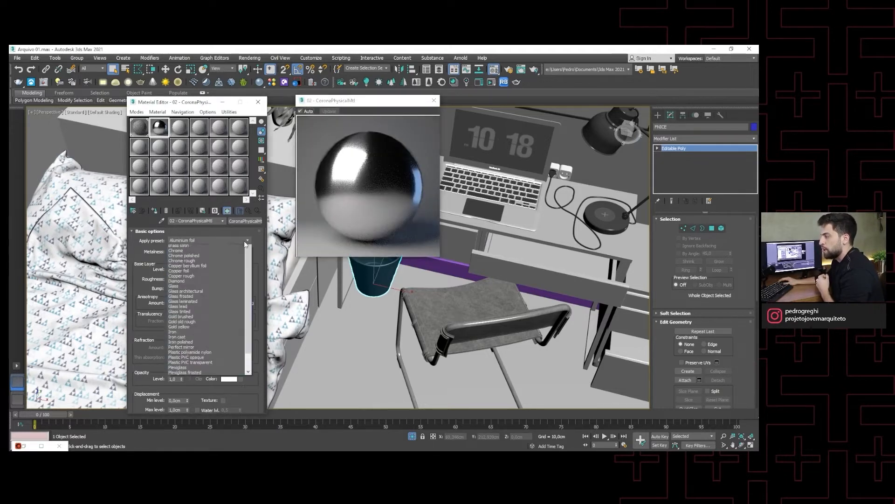
pyautogui.click(213, 343)
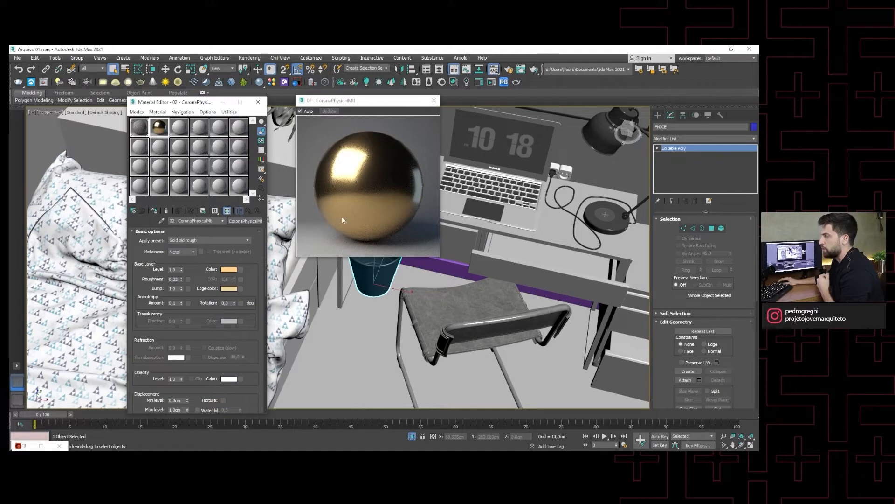
# - Try the Velvet satin preset on the second sample material, restore the Default preset and close the enlarged preview
pyautogui.click(242, 240)
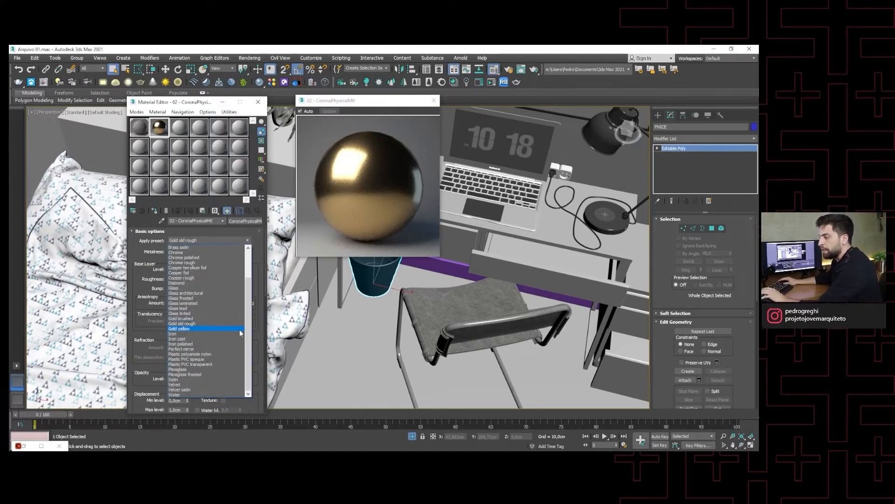
pyautogui.click(189, 389)
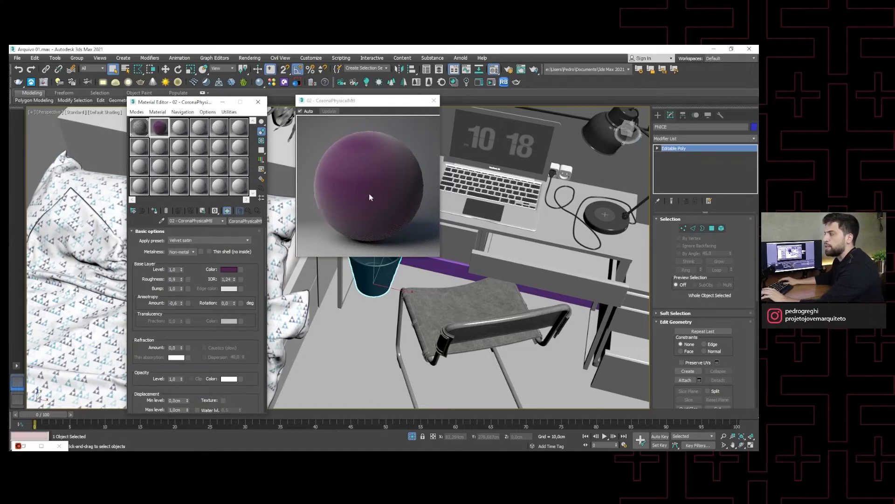
pyautogui.click(226, 241)
pyautogui.click(187, 252)
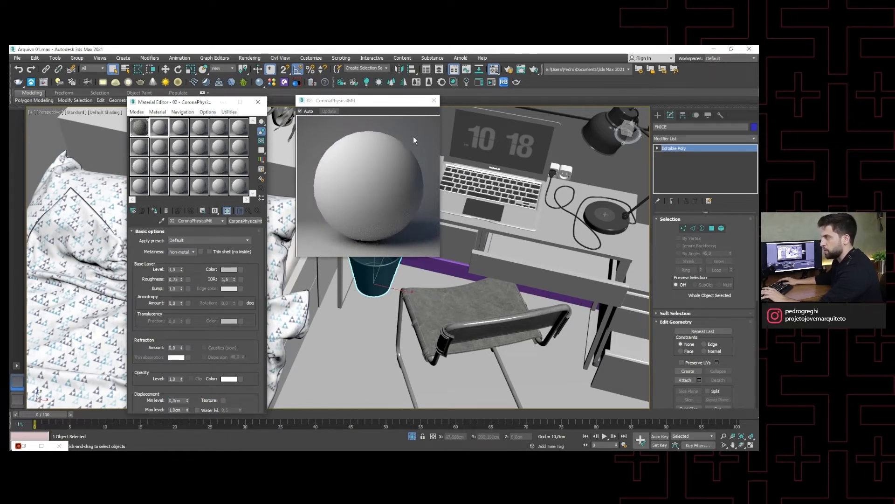
pyautogui.click(434, 100)
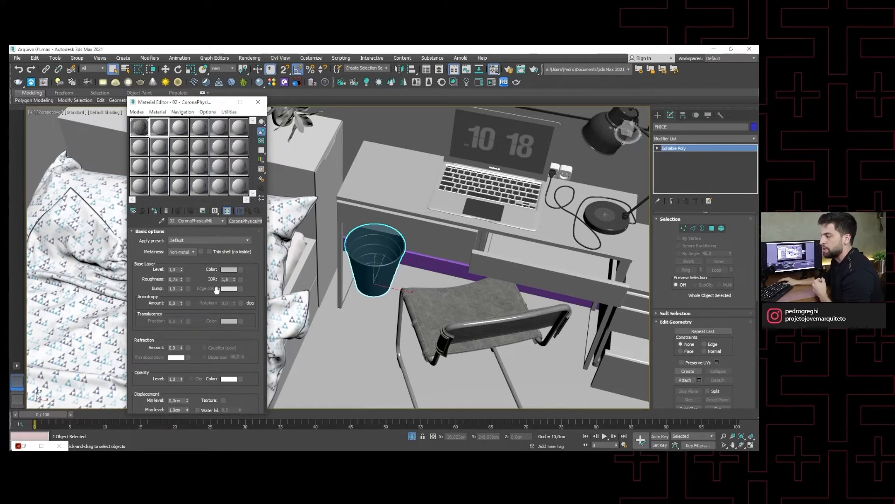
# - Set the second material's metalness to Metal, reduce its roughness to 0 and inspect the enlarged preview
pyautogui.click(188, 253)
pyautogui.click(177, 264)
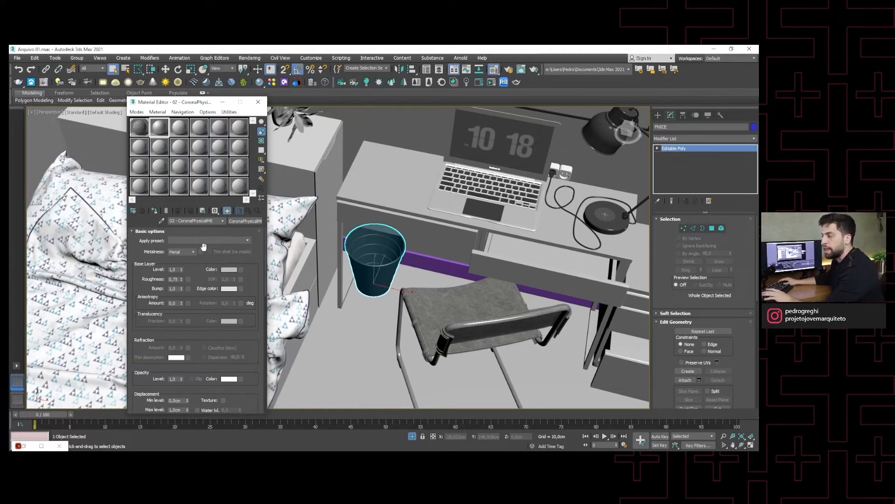
pyautogui.doubleClick(157, 129)
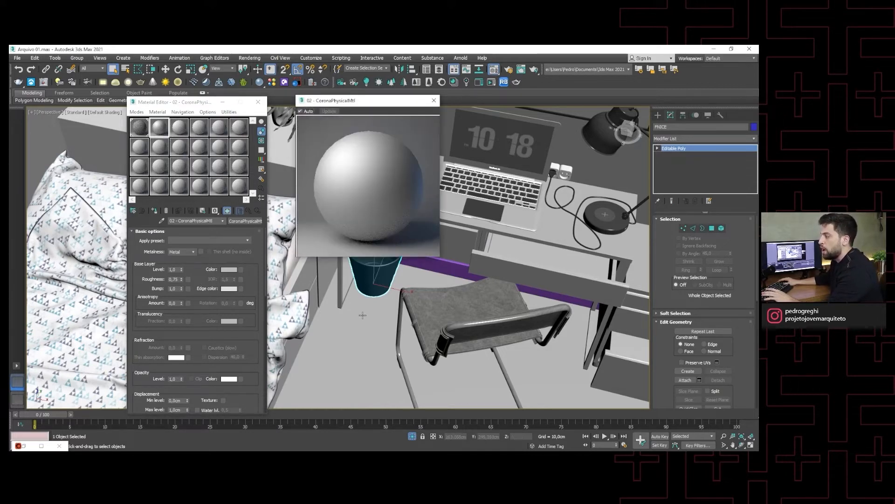
pyautogui.moveTo(181, 279); pyautogui.dragTo(184, 338)
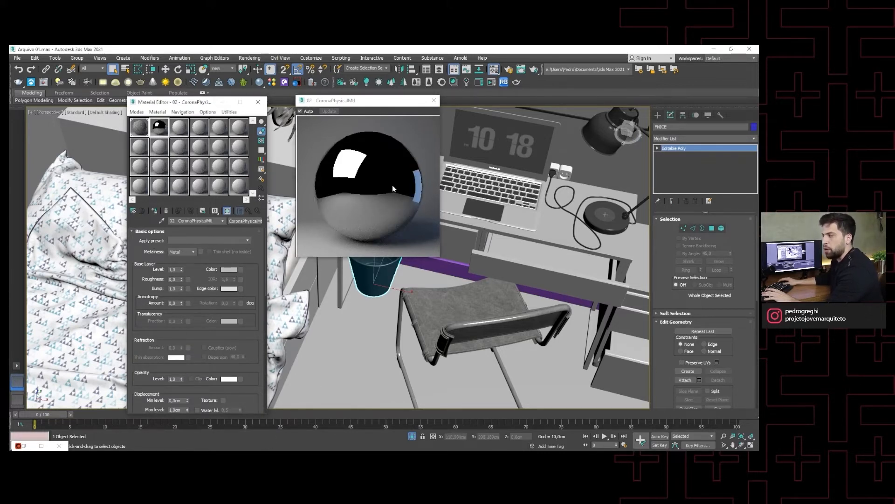
pyautogui.click(433, 103)
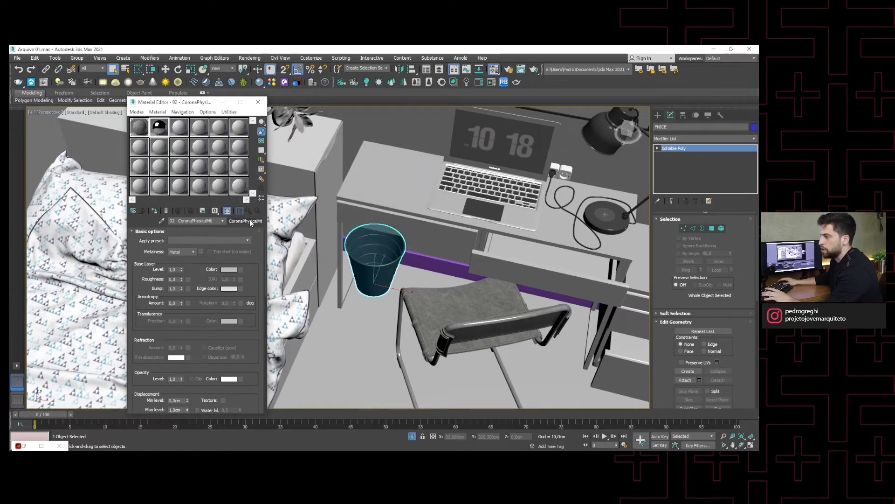
# - Set the second material's metalness to Non-metal with roughness 0 and check its enlarged preview
pyautogui.click(193, 253)
pyautogui.click(177, 260)
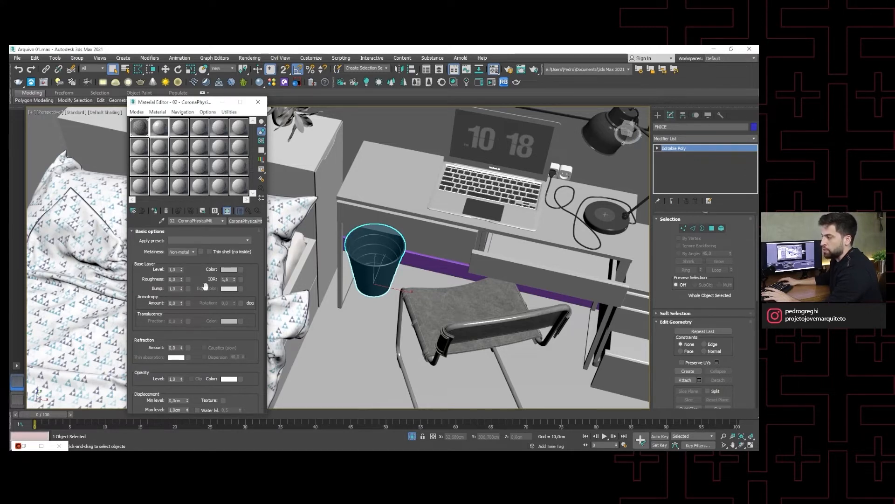
pyautogui.moveTo(181, 280); pyautogui.dragTo(190, 322)
pyautogui.moveTo(192, 231); pyautogui.dragTo(184, 280)
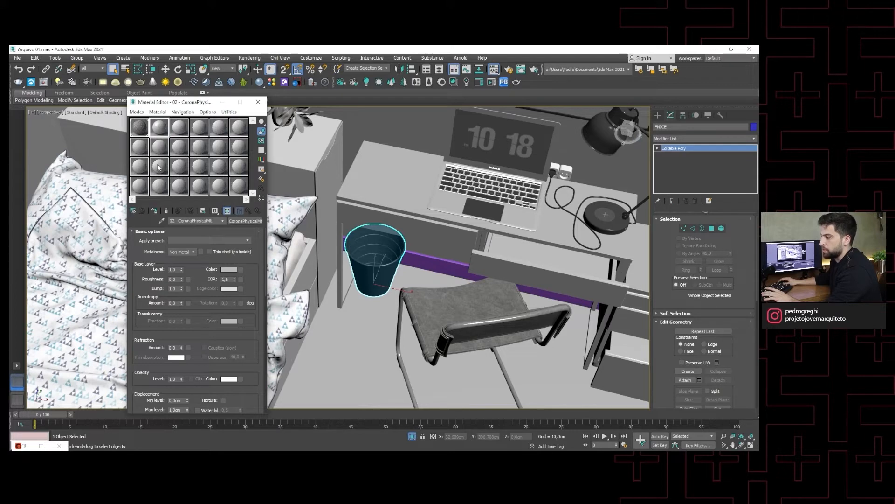
pyautogui.doubleClick(162, 129)
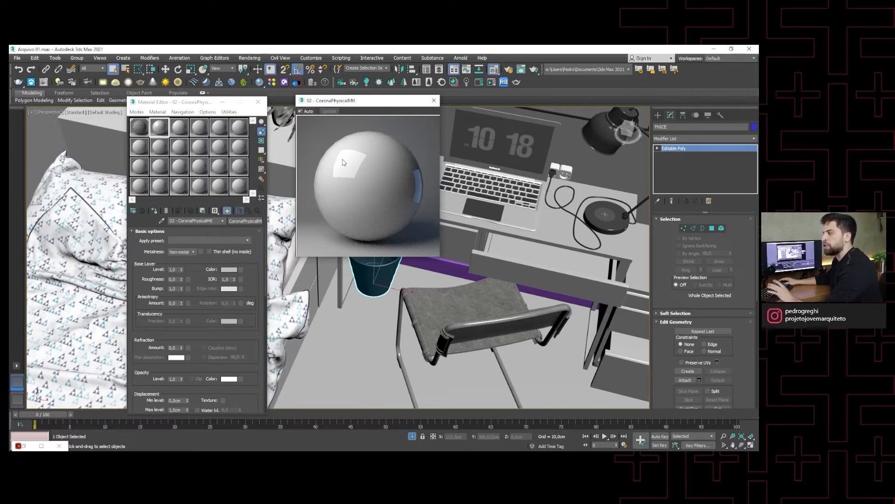
pyautogui.click(433, 100)
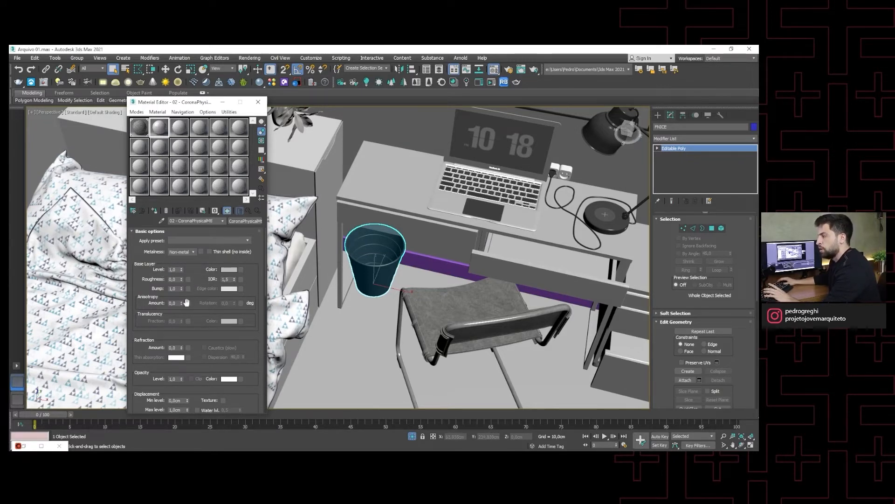
# - Lighten the second material's base color to a very light grey and raise its roughness to 0.37, checking the enlarged preview
pyautogui.click(229, 270)
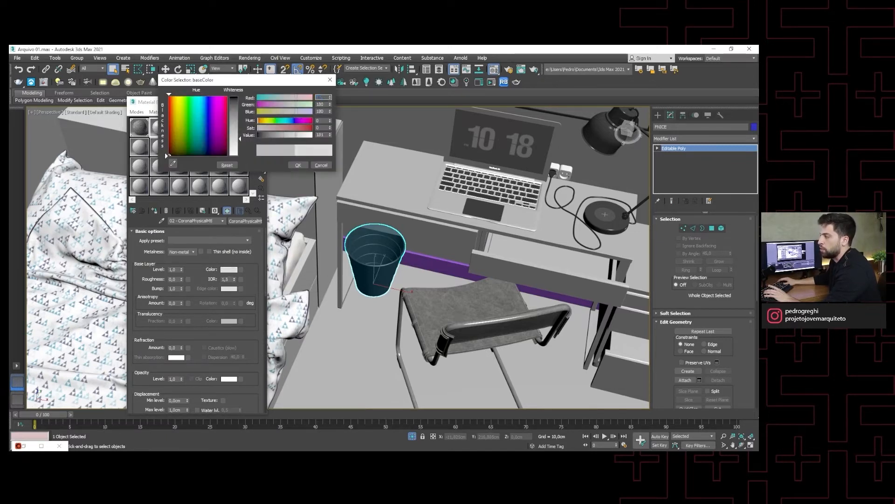
pyautogui.click(298, 165)
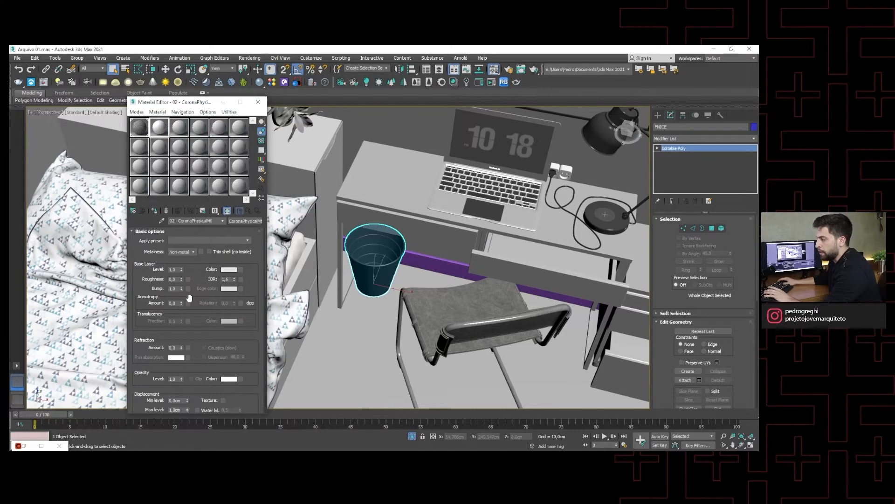
pyautogui.doubleClick(160, 129)
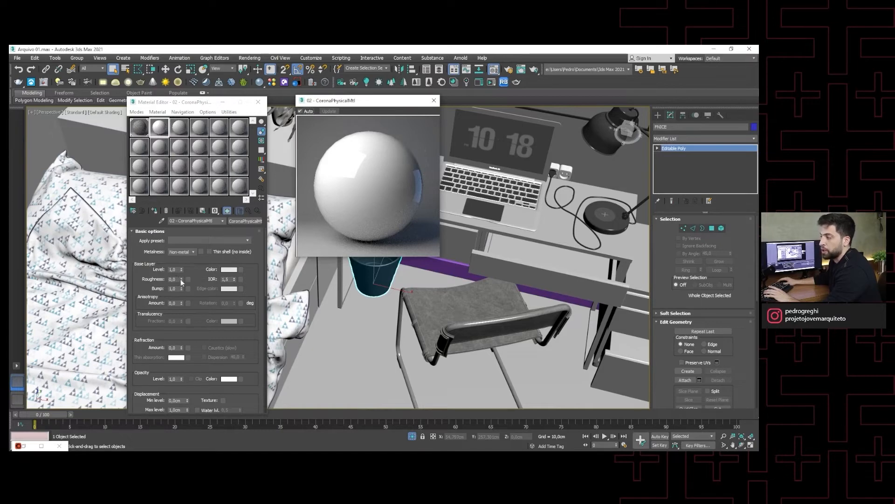
pyautogui.moveTo(180, 280)
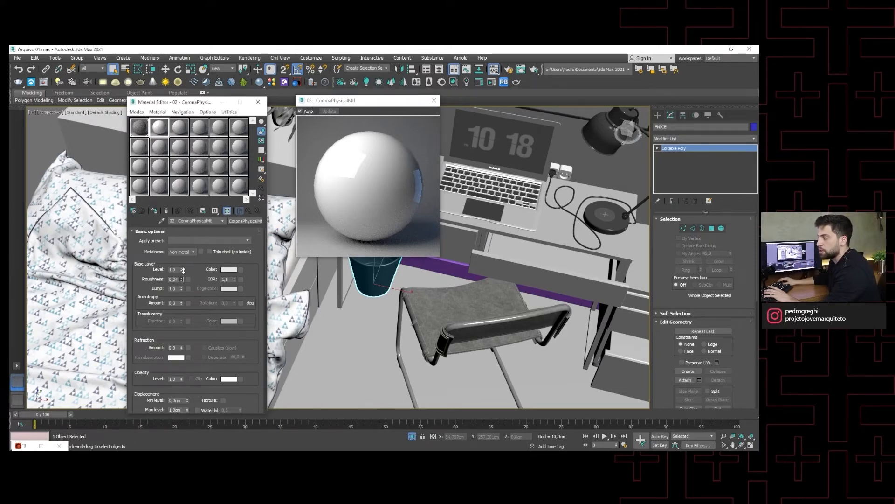
pyautogui.moveTo(183, 270); pyautogui.dragTo(188, 265)
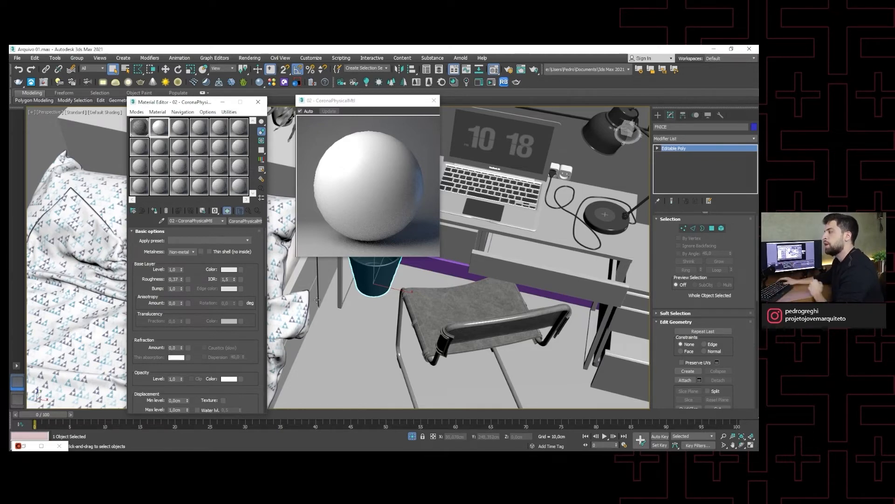
pyautogui.click(434, 100)
# - Rename the second sample material to "00 - RODAPÉ"
pyautogui.scroll(-4, 374, 252)
pyautogui.keyDown('alt'); pyautogui.moveTo(374, 252); pyautogui.dragTo(229, 236, button='middle'); pyautogui.keyUp('alt')
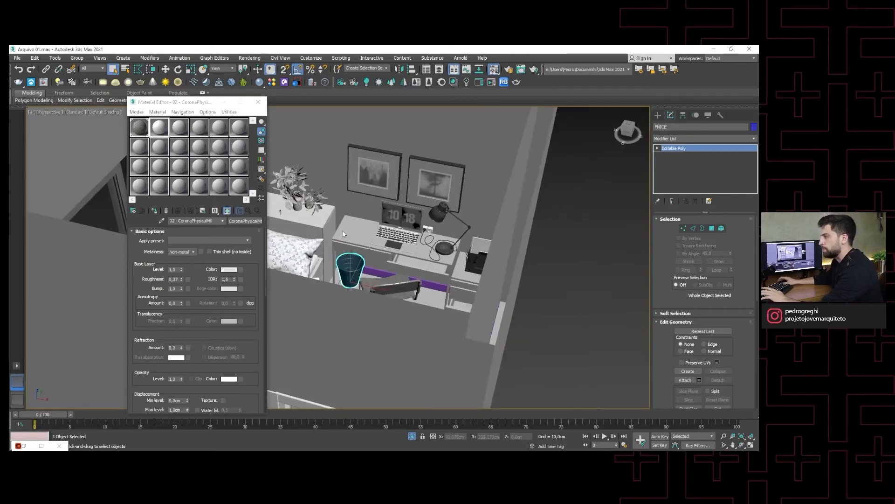
pyautogui.scroll(4, 343, 233)
pyautogui.moveTo(343, 234); pyautogui.dragTo(387, 260, button='middle')
pyautogui.moveTo(214, 221); pyautogui.dragTo(132, 238)
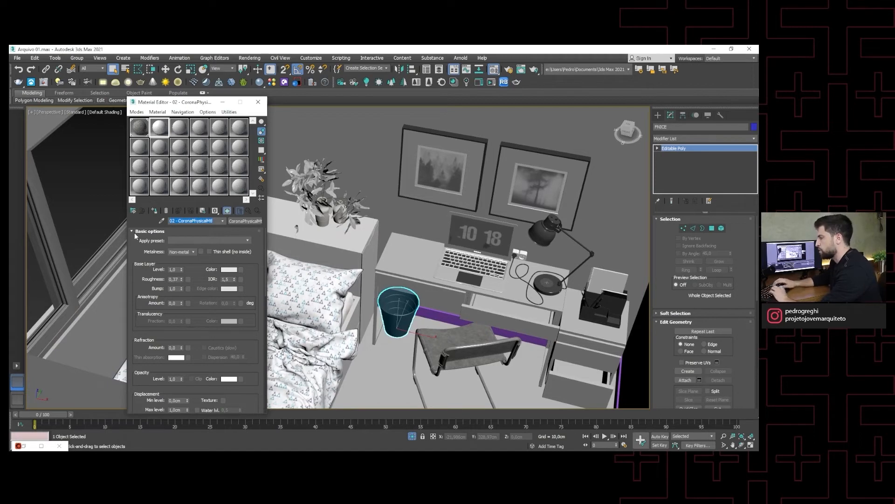
pyautogui.write('00')
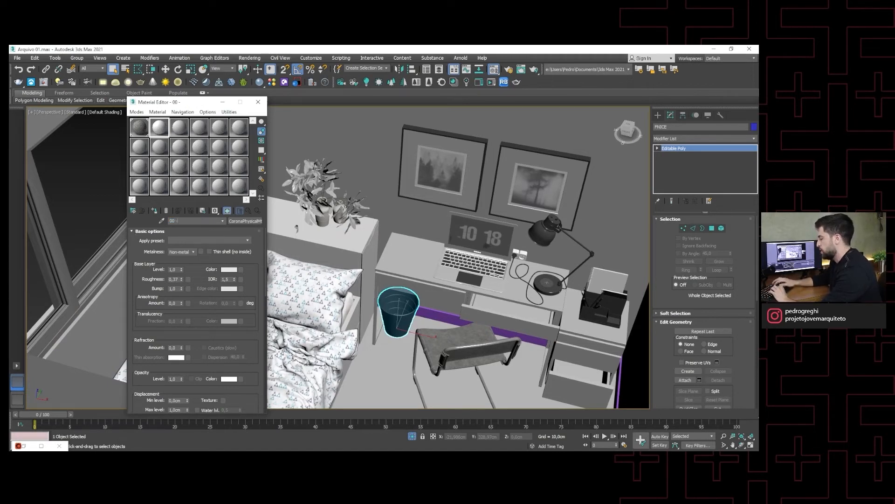
pyautogui.write(' - r')
pyautogui.press('BackSpace')
pyautogui.press('capslock')
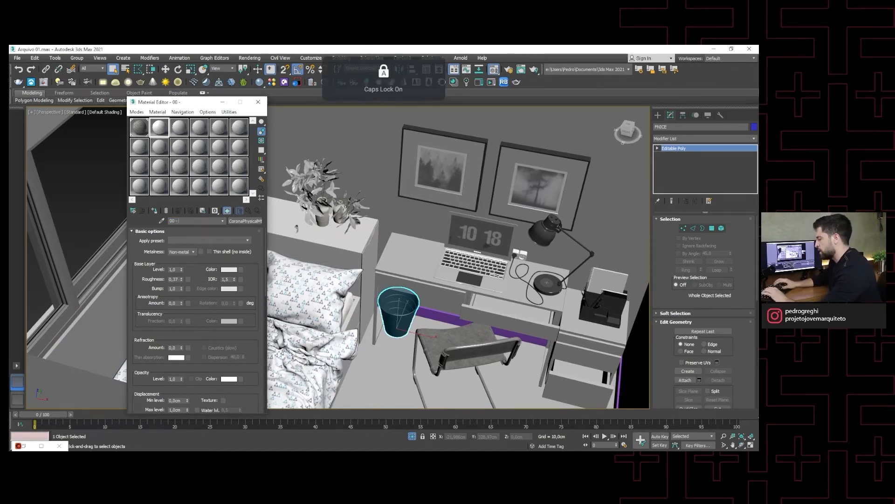
pyautogui.write('RODAPÉ')
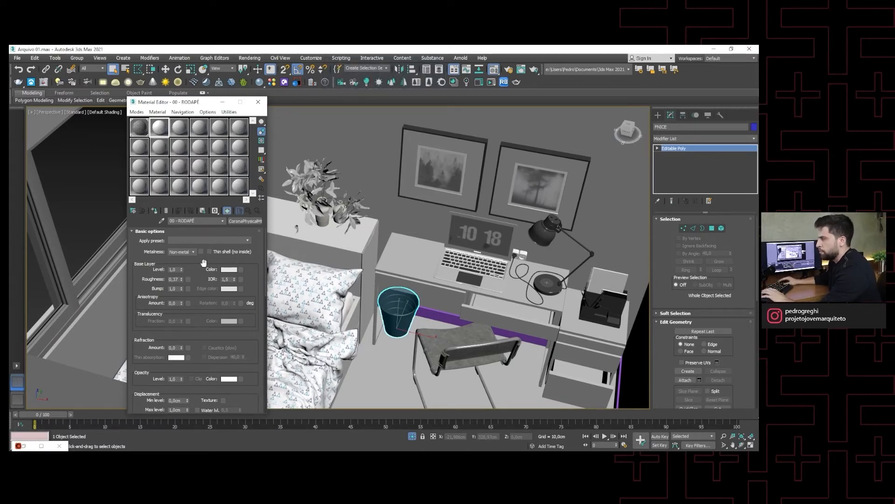
# - Look through the Scene Materials list in the Material/Map Browser, locate 00 - RODAPÉ among the Sample Slots, and close the browser
pyautogui.click(133, 210)
pyautogui.click(328, 153)
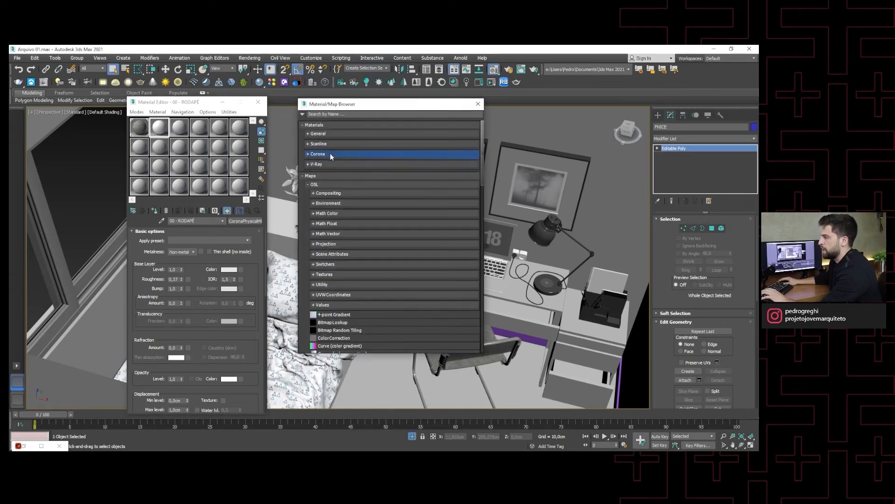
pyautogui.click(326, 175)
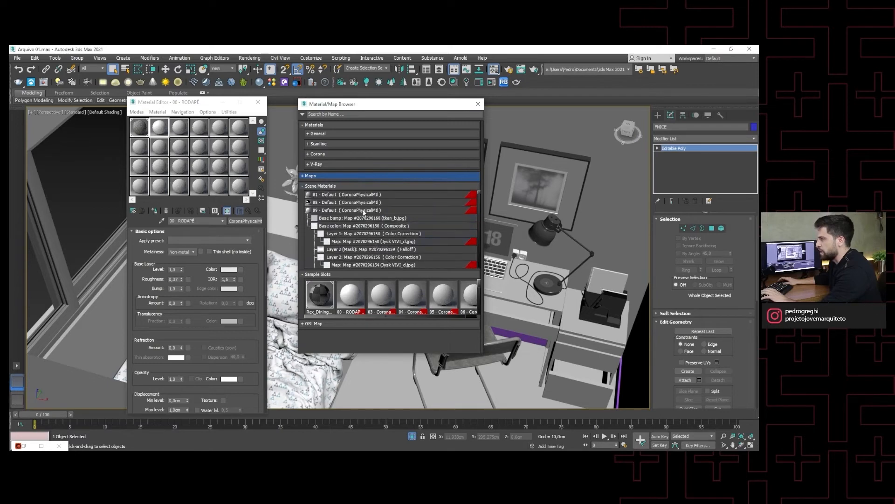
pyautogui.scroll(-10, 371, 217)
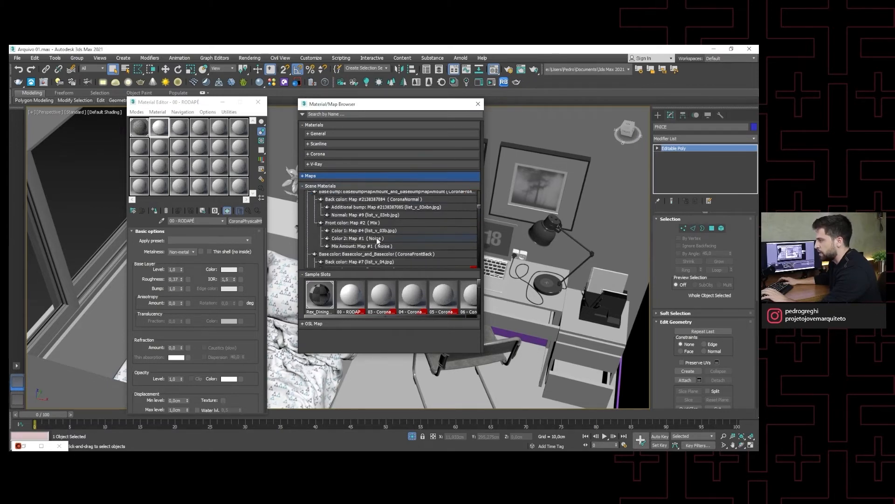
pyautogui.scroll(-10, 375, 237)
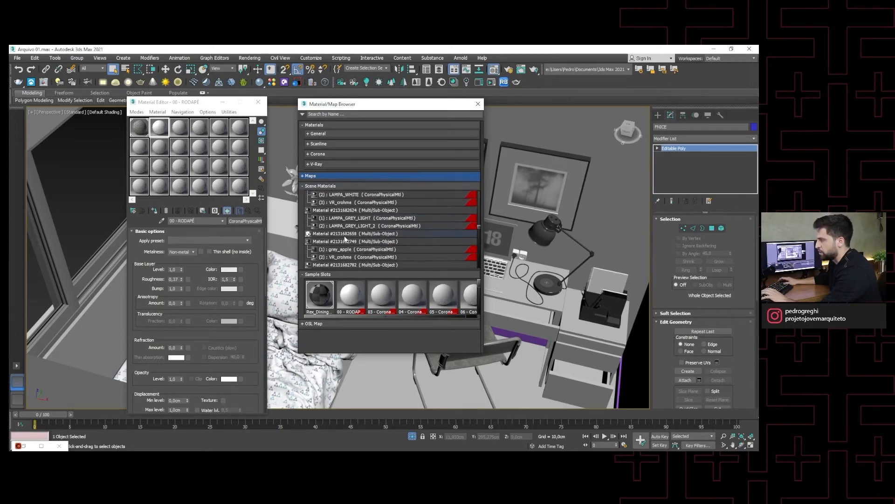
pyautogui.scroll(-10, 360, 242)
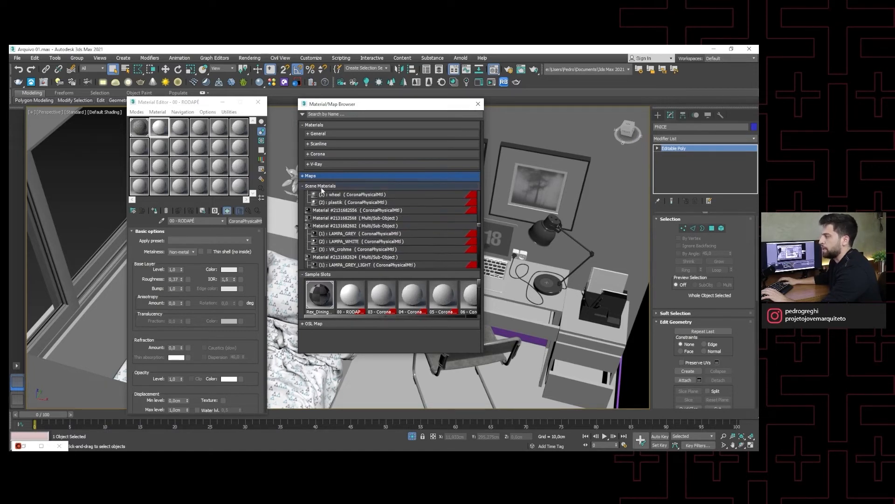
pyautogui.click(357, 303)
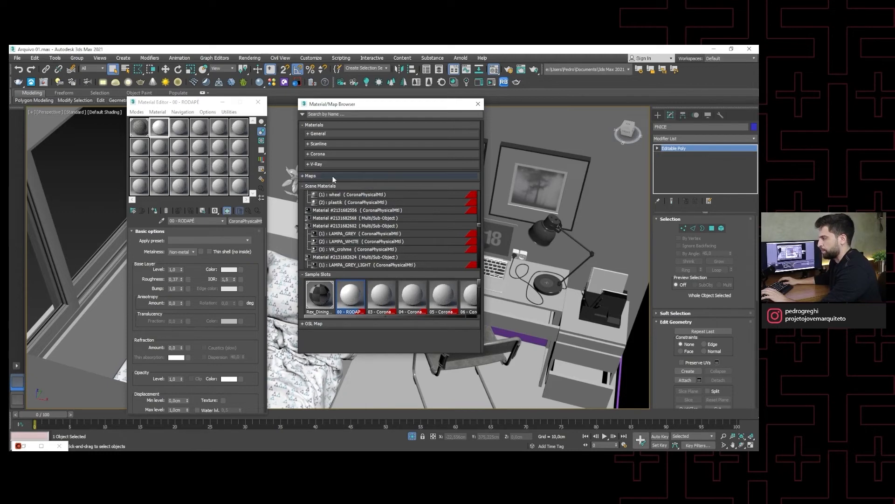
pyautogui.click(478, 103)
# - Assign the 00 - RODAPÉ material to the purple baseboard running behind the desk
pyautogui.keyDown('alt'); pyautogui.moveTo(385, 250); pyautogui.dragTo(409, 290, button='middle'); pyautogui.keyUp('alt')
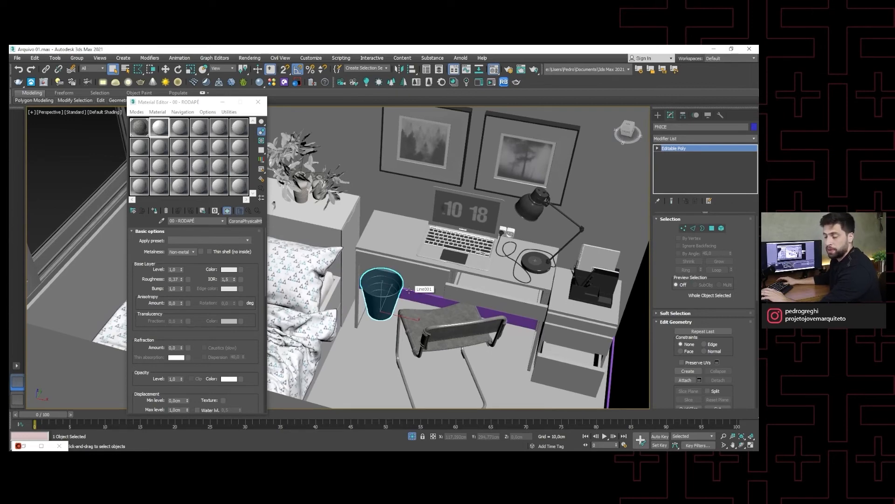
pyautogui.scroll(5, 409, 290)
pyautogui.click(403, 290)
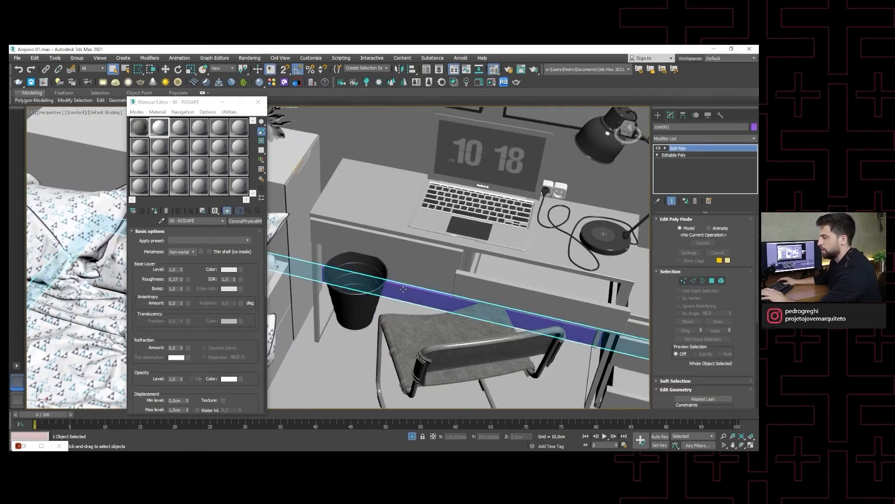
pyautogui.click(155, 211)
pyautogui.scroll(-3, 399, 302)
pyautogui.keyDown('alt'); pyautogui.moveTo(399, 303); pyautogui.dragTo(401, 333, button='middle'); pyautogui.keyUp('alt')
pyautogui.scroll(-4, 405, 297)
pyautogui.scroll(5, 384, 313)
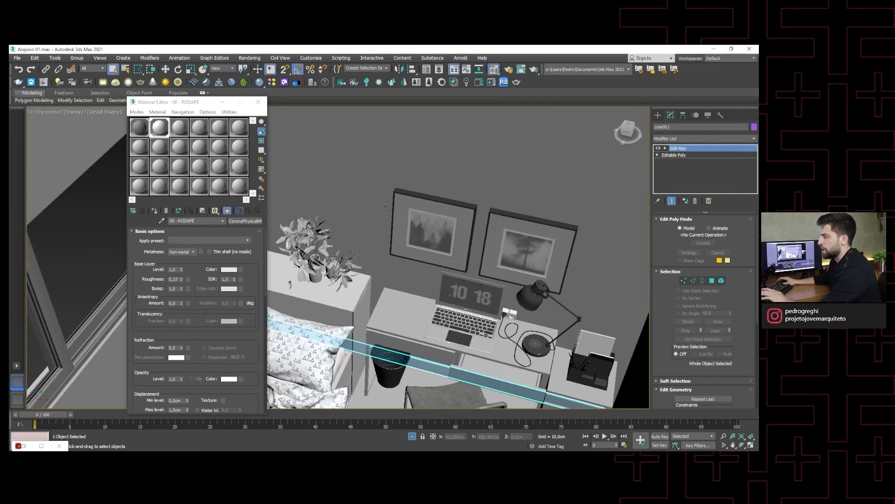
pyautogui.moveTo(386, 206); pyautogui.dragTo(401, 222, button='middle')
# - Lighten the diffuse color of the third sample material, the CoronaLegacyMtl, to a very light grey
pyautogui.doubleClick(179, 127)
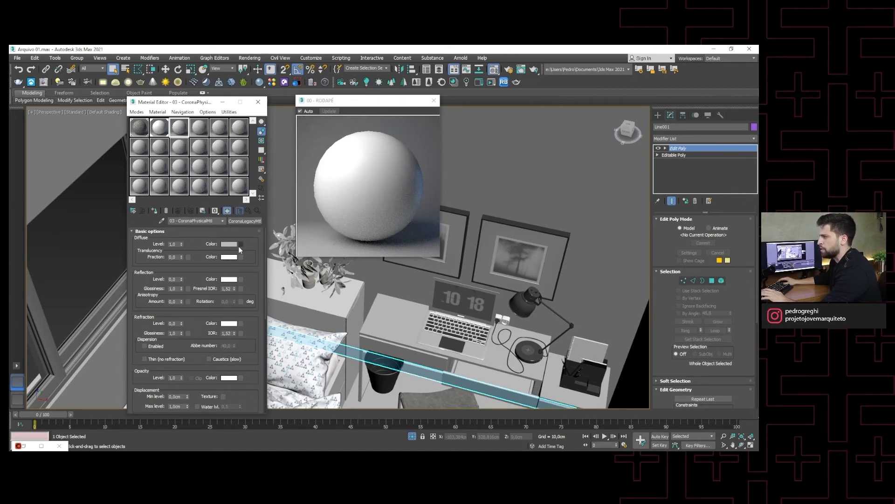
pyautogui.click(434, 100)
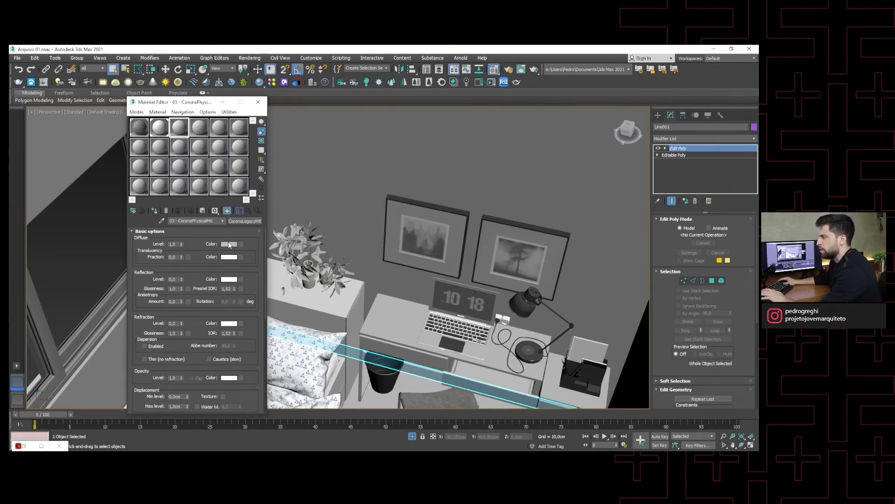
pyautogui.click(229, 244)
pyautogui.moveTo(236, 133); pyautogui.dragTo(237, 141)
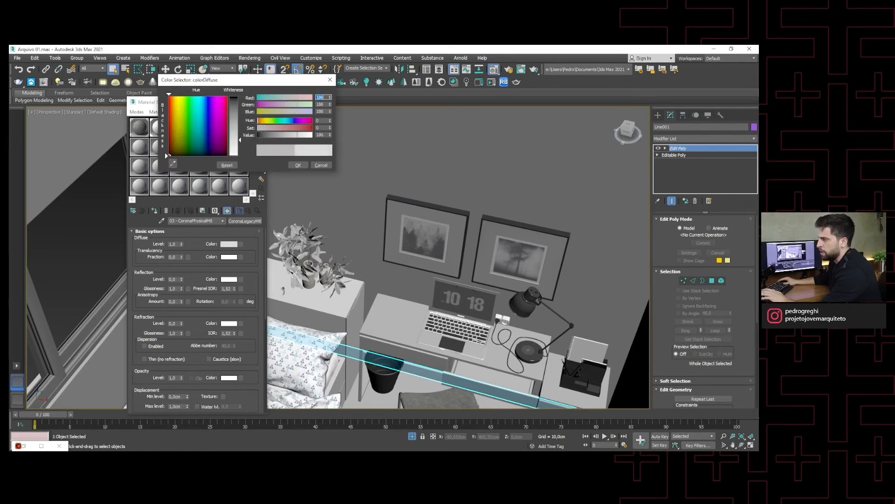
pyautogui.click(296, 166)
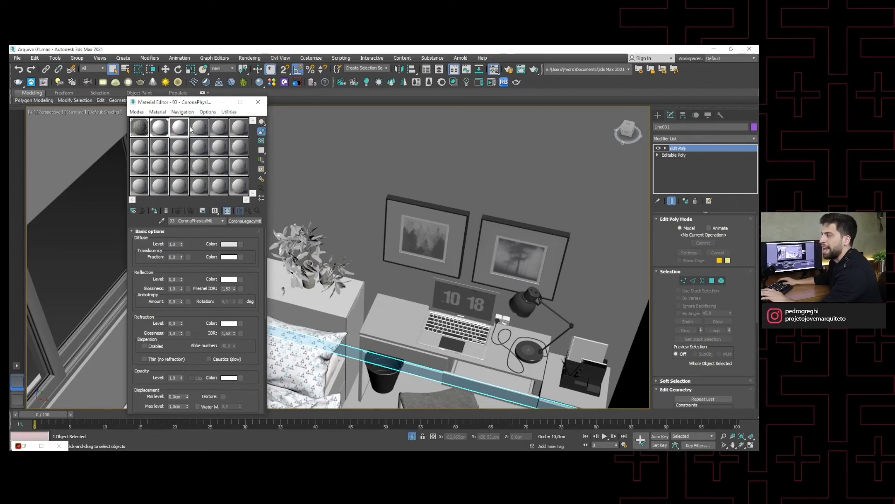
# - Change the third sample material's type from CoronaLegacyMtl to CoronaPhysicalMtl
pyautogui.click(244, 221)
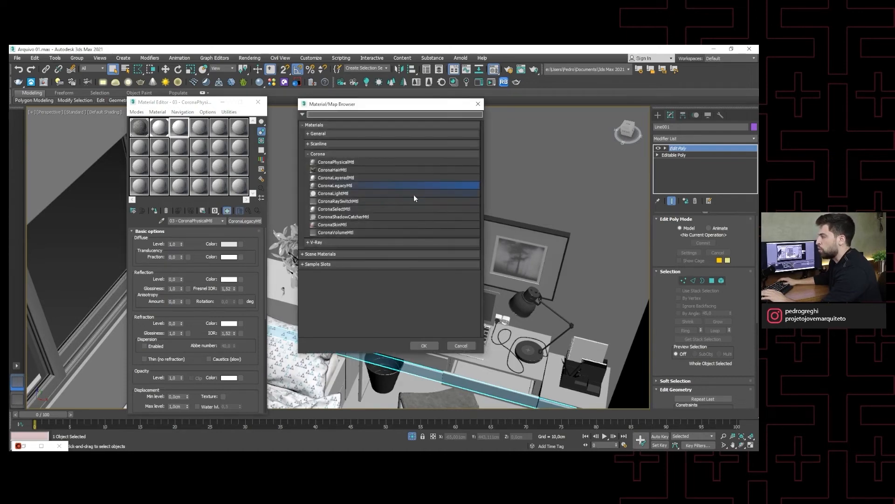
pyautogui.click(346, 161)
pyautogui.click(424, 346)
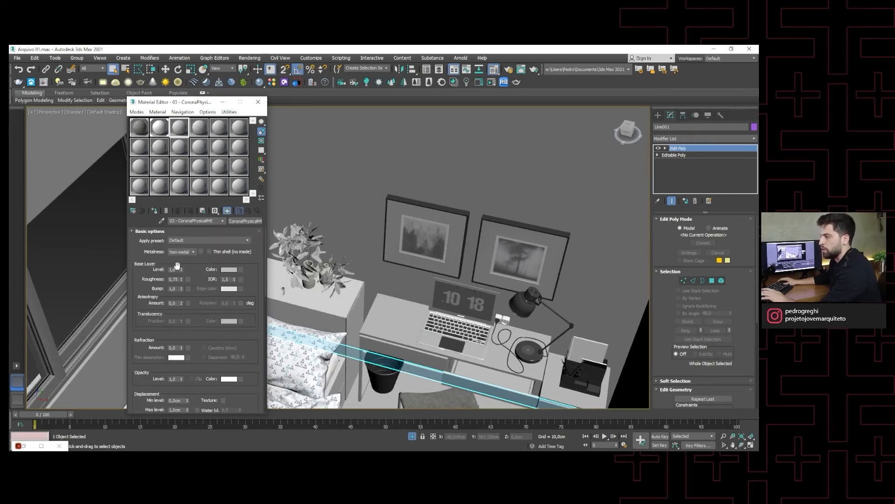
# - Lighten the base layer color of the third sample material to a very light grey
pyautogui.moveTo(179, 255)
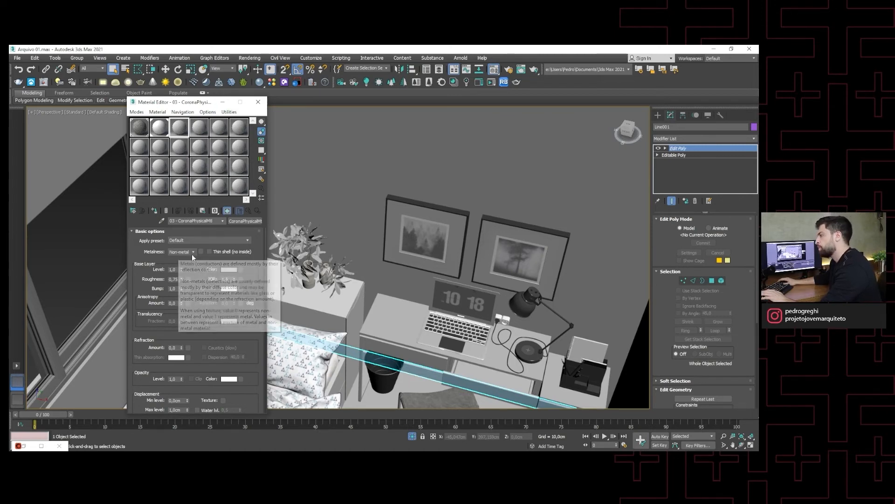
pyautogui.click(229, 270)
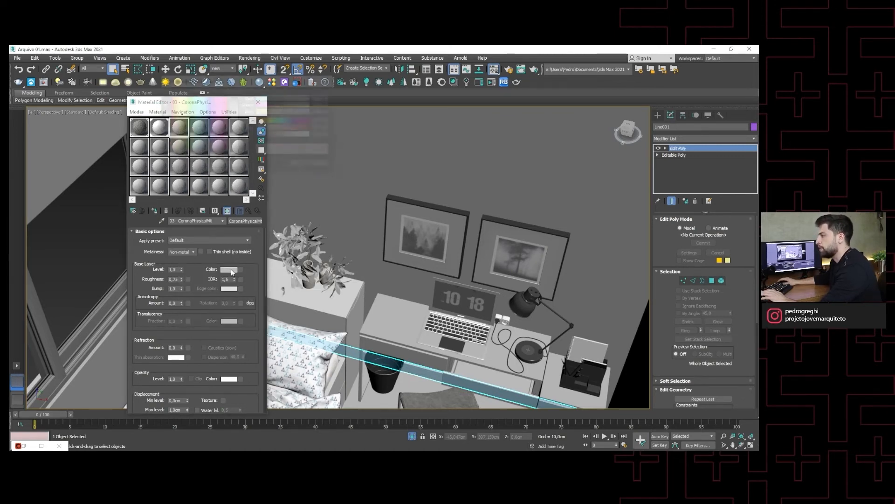
pyautogui.moveTo(236, 128); pyautogui.dragTo(237, 144)
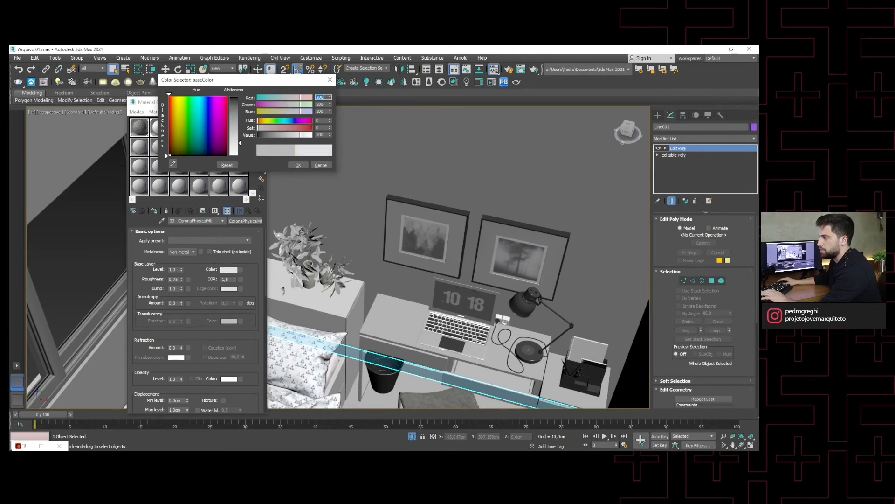
pyautogui.click(298, 165)
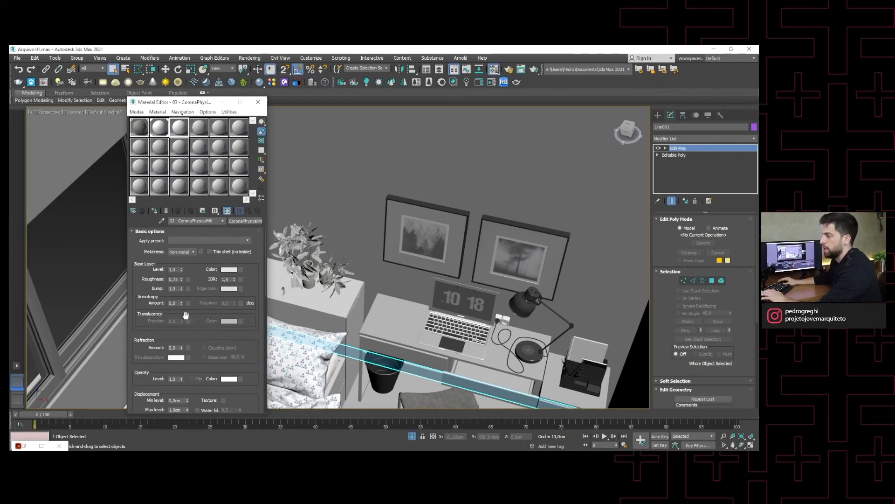
# - Preview the third sample material enlarged, try a much lower base layer roughness, and restore the roughness to 0,75
pyautogui.scroll(-2, 198, 310)
pyautogui.scroll(-2, 147, 334)
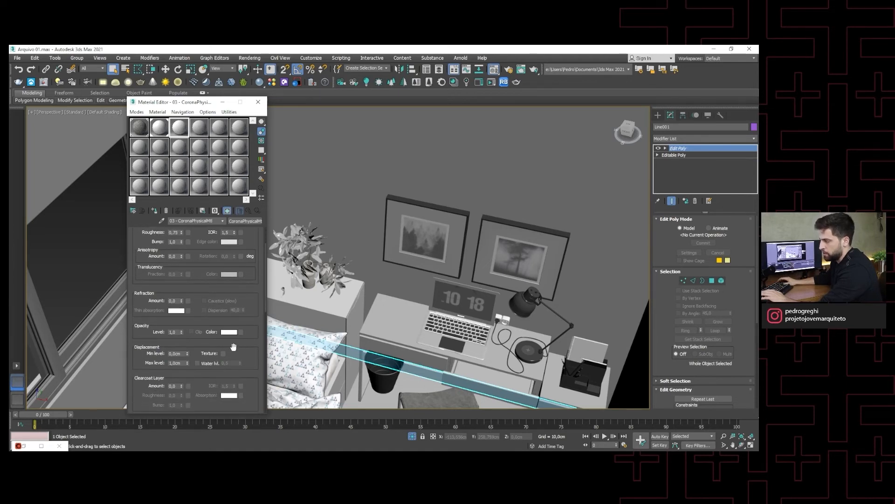
pyautogui.scroll(-2, 141, 350)
pyautogui.scroll(-2, 145, 358)
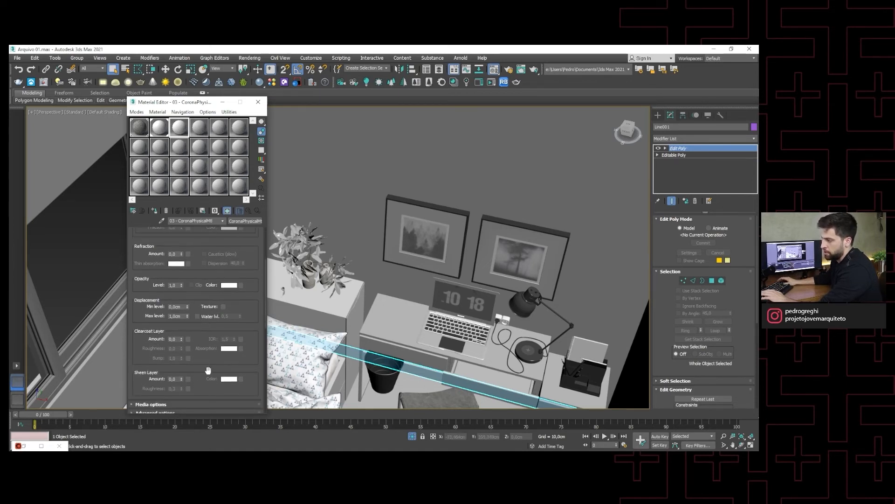
pyautogui.scroll(4, 208, 370)
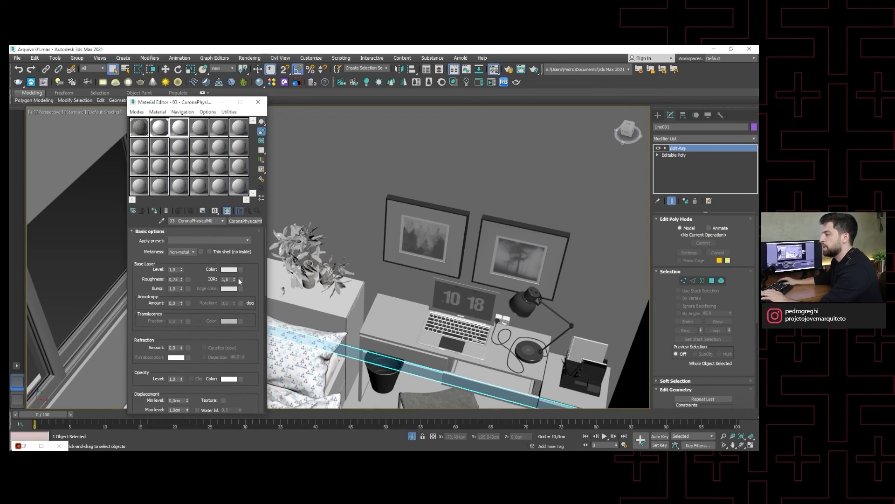
pyautogui.doubleClick(182, 130)
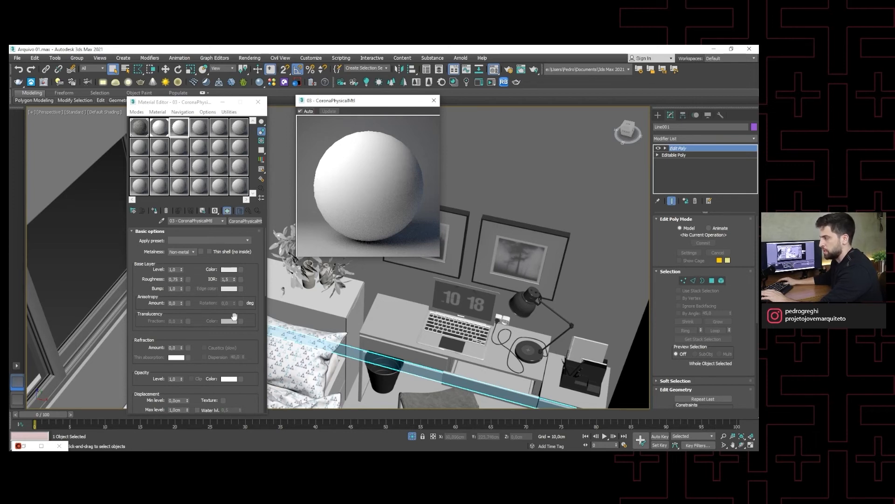
pyautogui.moveTo(181, 280); pyautogui.dragTo(186, 341)
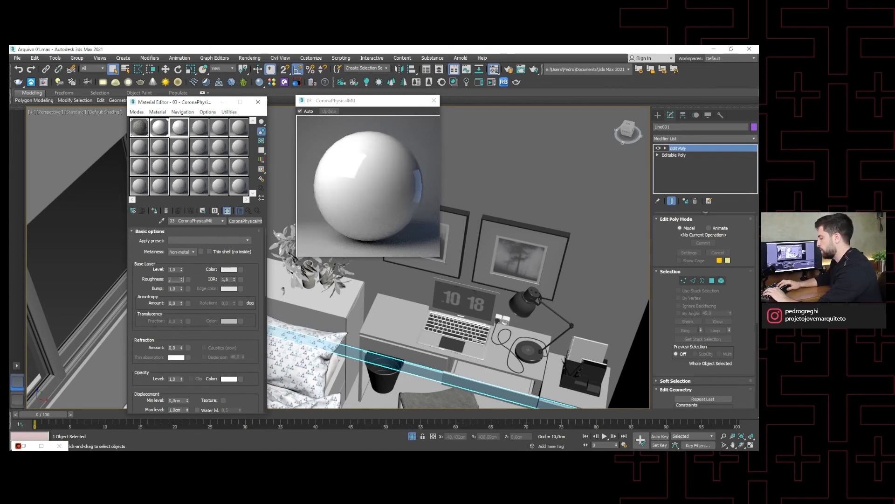
pyautogui.write(',75')
pyautogui.press('Return')
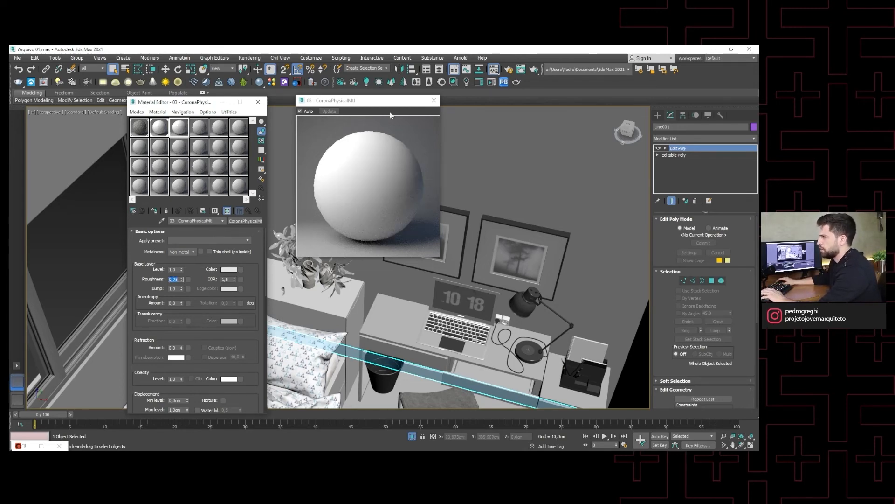
# - Close the enlarged preview, assign the third sample material to the wall behind the desk, and deselect the wall
pyautogui.click(434, 101)
pyautogui.scroll(-4, 391, 154)
pyautogui.moveTo(390, 153); pyautogui.dragTo(403, 279, button='middle')
pyautogui.click(391, 189)
pyautogui.click(154, 211)
pyautogui.scroll(-6, 396, 210)
pyautogui.scroll(2, 421, 232)
pyautogui.scroll(-4, 421, 232)
pyautogui.click(456, 179)
# - Examine the wall and baseboard around the desk up close and in the overall view of the room
pyautogui.scroll(4, 435, 201)
pyautogui.scroll(6, 416, 245)
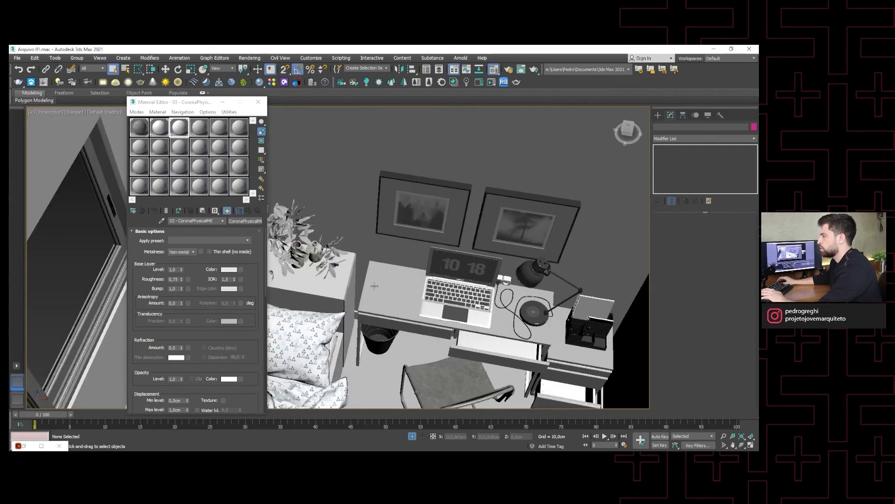
pyautogui.scroll(-5, 375, 286)
pyautogui.scroll(8, 383, 282)
pyautogui.scroll(-3, 389, 280)
pyautogui.scroll(3, 397, 277)
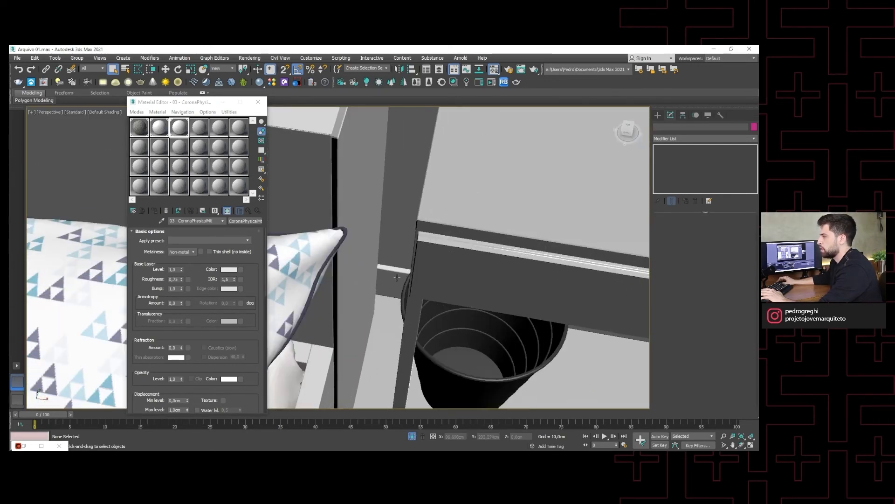
pyautogui.scroll(-10, 396, 278)
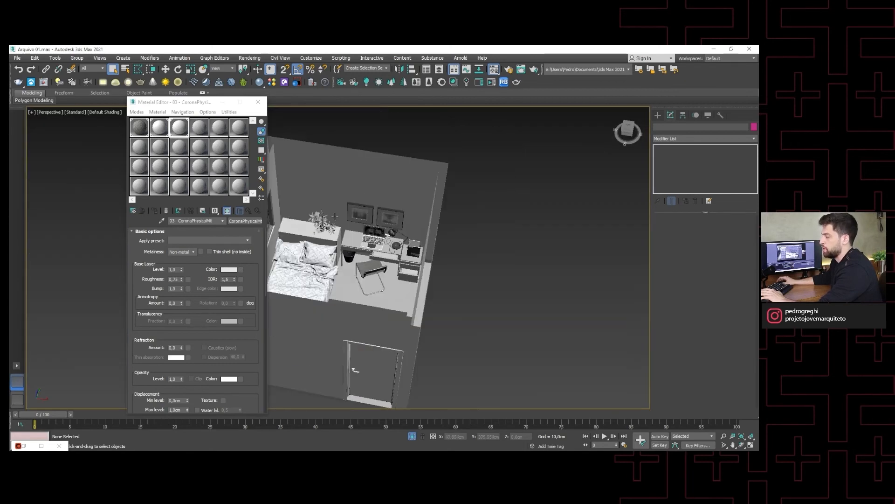
pyautogui.keyDown('alt'); pyautogui.moveTo(335, 217); pyautogui.dragTo(348, 236, button='middle'); pyautogui.keyUp('alt')
pyautogui.scroll(6, 347, 235)
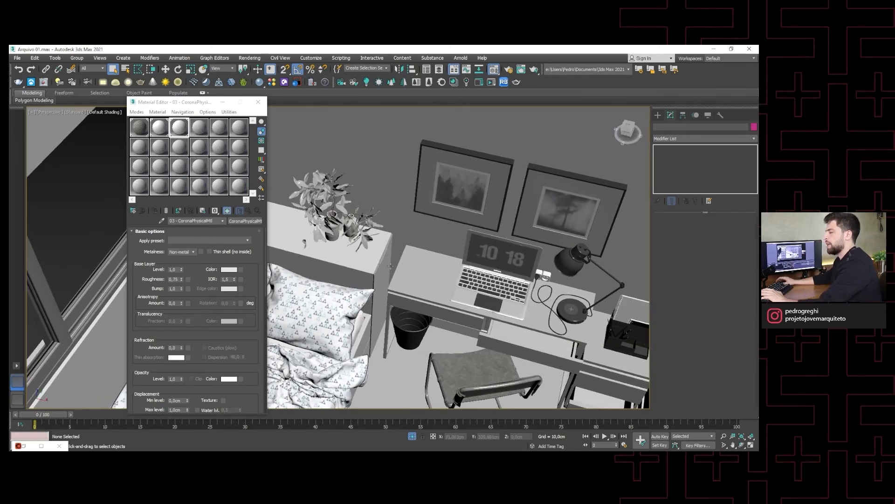
pyautogui.scroll(-5, 396, 279)
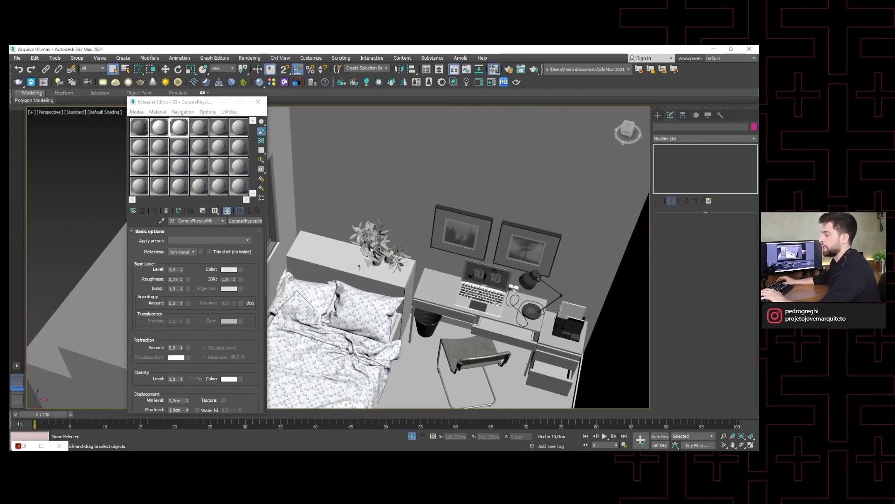
pyautogui.scroll(-3, 429, 258)
pyautogui.moveTo(429, 258); pyautogui.dragTo(395, 260, button='middle')
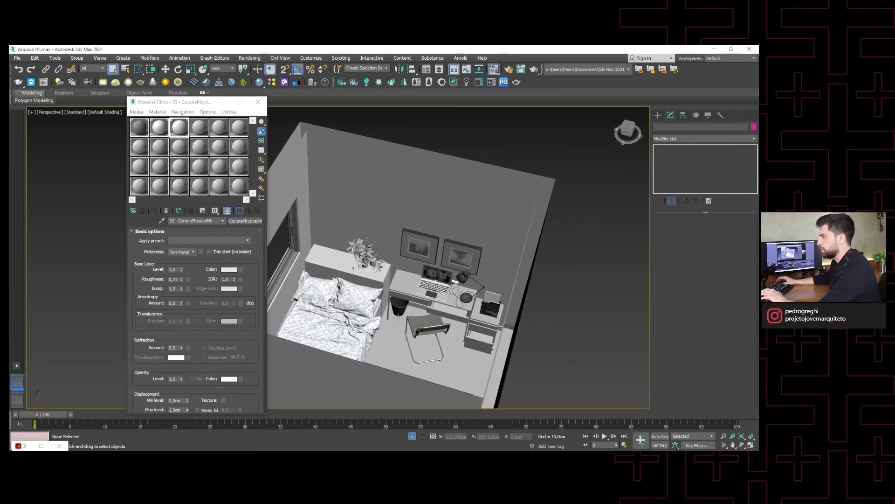
# - Pick the material from the white headboard cabinet behind the bed into the third sample slot
pyautogui.click(162, 221)
pyautogui.scroll(6, 314, 261)
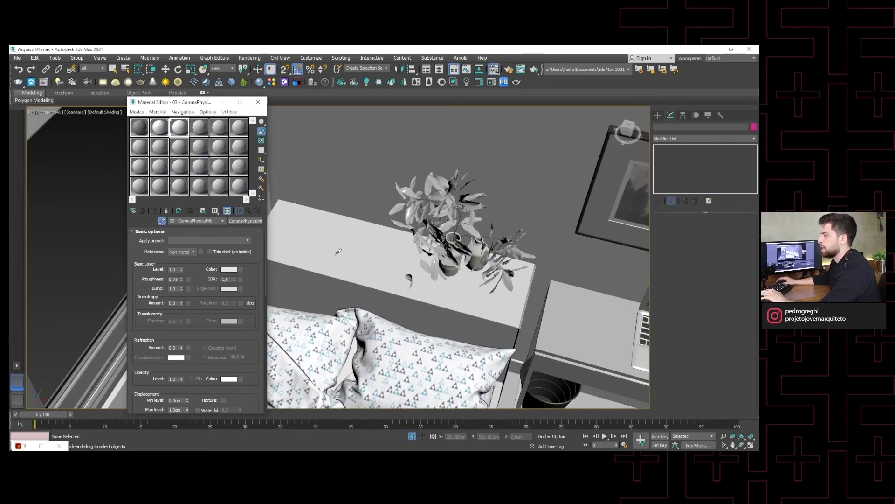
pyautogui.click(336, 254)
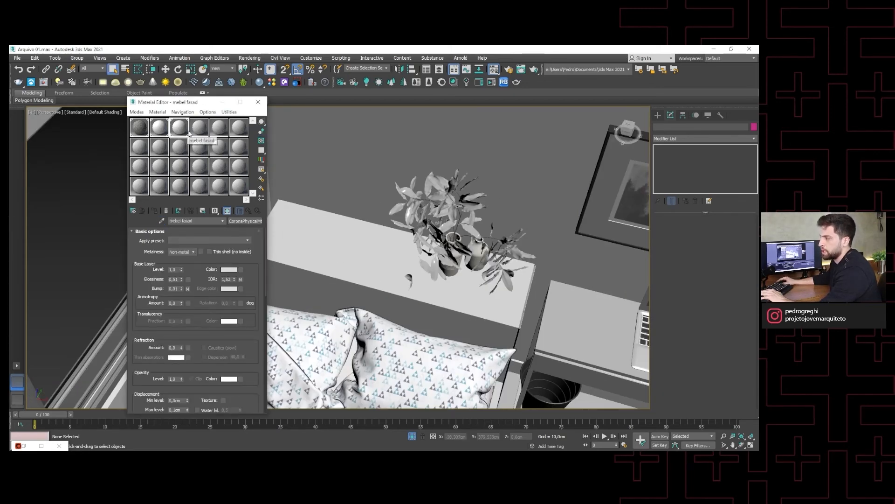
pyautogui.moveTo(352, 269)
pyautogui.mouseDown(button='middle')
pyautogui.moveTo(336, 266)
pyautogui.moveTo(354, 257)
pyautogui.mouseUp(button='middle')
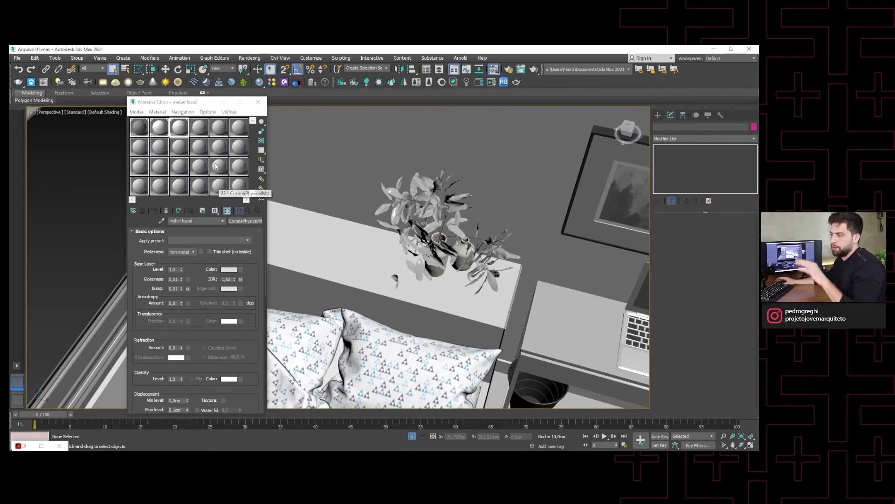
pyautogui.moveTo(326, 240); pyautogui.dragTo(290, 227, button='middle')
# - View the enlarged preview of the mebel fasad material, compare it with the furniture in the scene, and close the preview
pyautogui.doubleClick(179, 128)
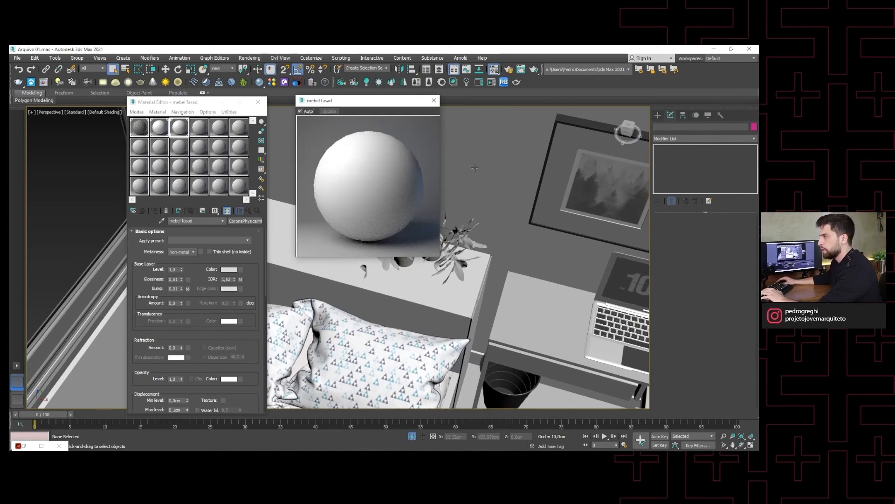
pyautogui.scroll(-5, 418, 300)
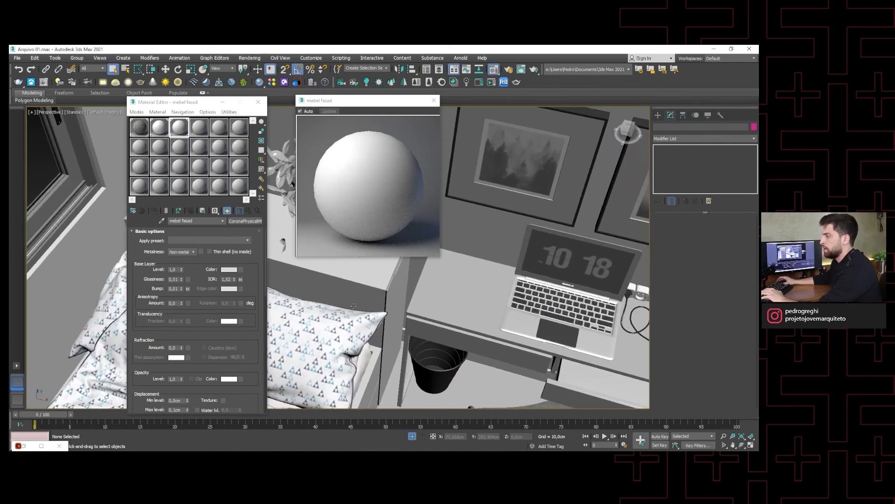
pyautogui.scroll(-3, 377, 316)
pyautogui.moveTo(415, 311)
pyautogui.mouseDown(button='middle')
pyautogui.moveTo(390, 320)
pyautogui.moveTo(416, 311)
pyautogui.mouseUp(button='middle')
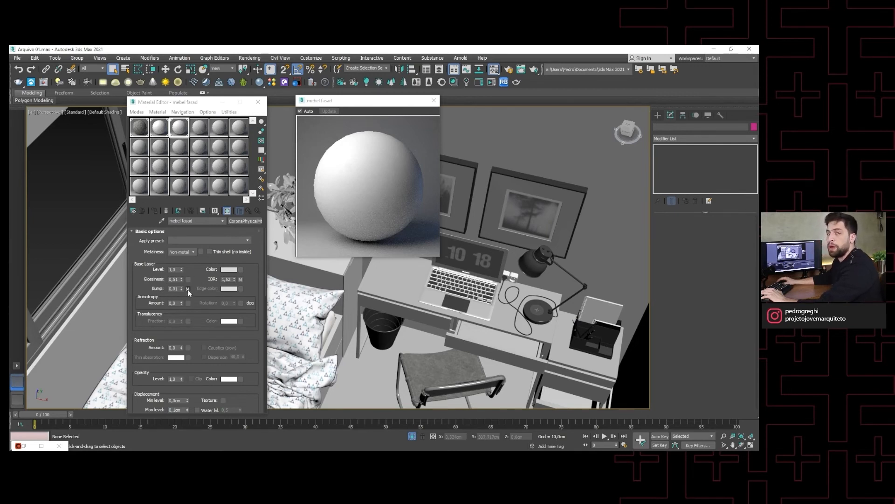
pyautogui.click(433, 101)
# - Assign the mebel fasad material to the BESTA_BURS_TABLE desk group and clear the selection
pyautogui.scroll(5, 358, 274)
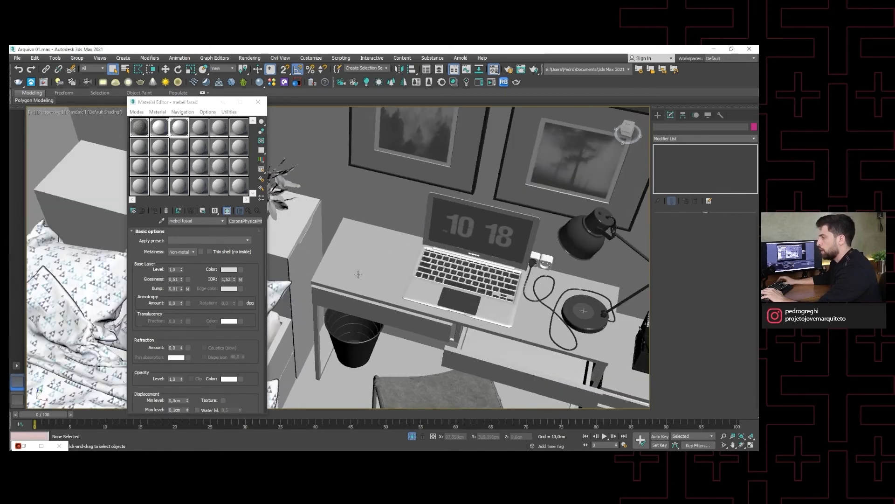
pyautogui.moveTo(359, 274)
pyautogui.mouseDown(button='middle')
pyautogui.moveTo(407, 324)
pyautogui.moveTo(399, 296)
pyautogui.moveTo(446, 309)
pyautogui.moveTo(366, 266)
pyautogui.mouseUp(button='middle')
pyautogui.click(366, 266)
pyautogui.scroll(-6, 367, 266)
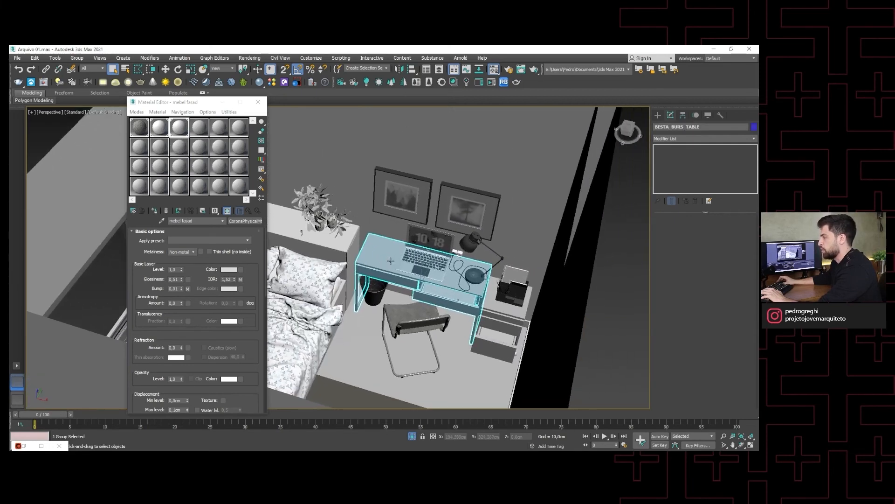
pyautogui.scroll(3, 381, 254)
pyautogui.scroll(4, 381, 253)
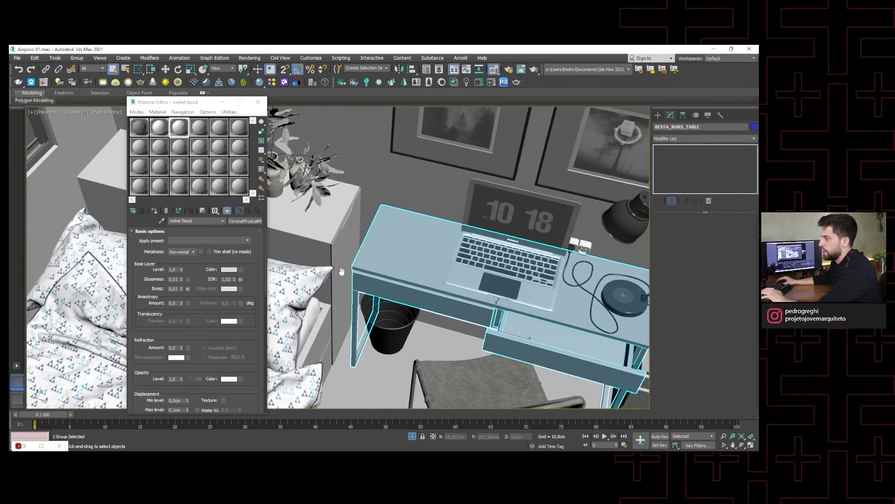
pyautogui.moveTo(340, 272); pyautogui.dragTo(375, 271, button='middle')
pyautogui.click(154, 211)
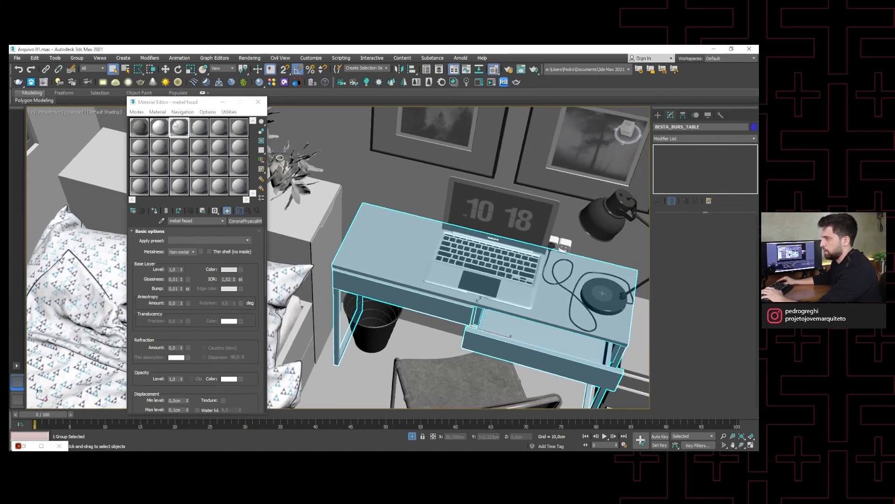
pyautogui.moveTo(307, 231); pyautogui.dragTo(311, 233, button='middle')
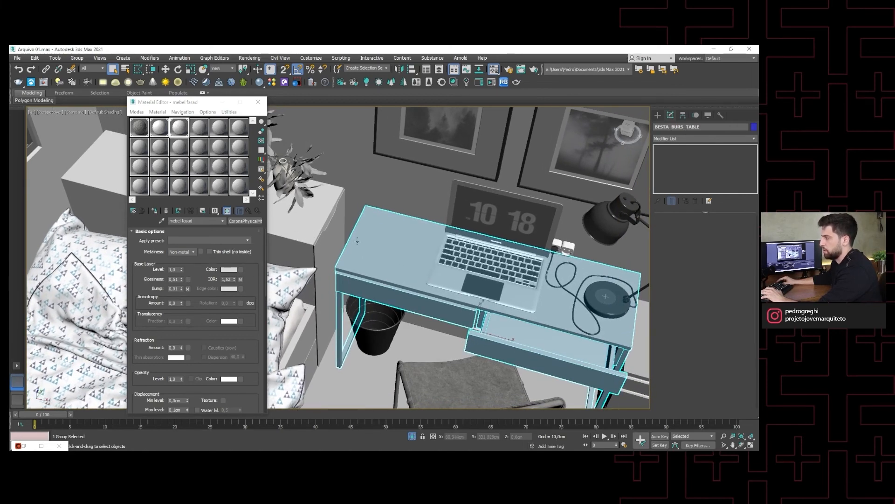
pyautogui.scroll(2, 357, 240)
pyautogui.scroll(1, 350, 250)
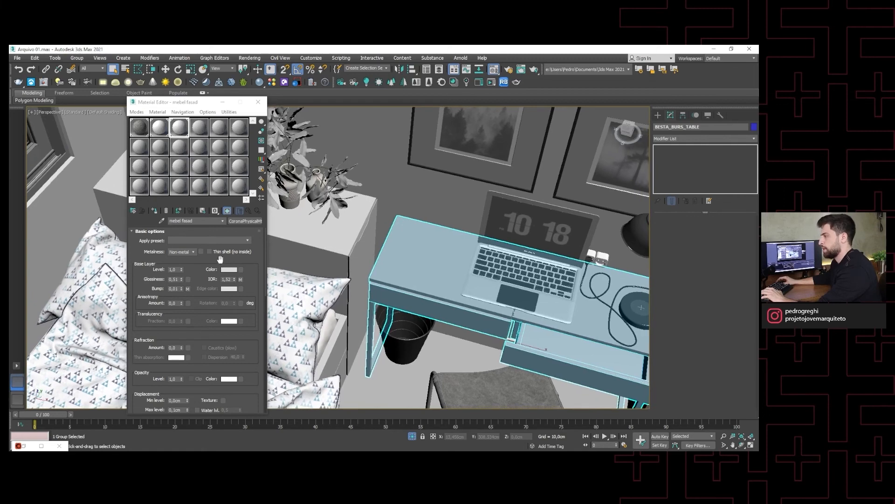
pyautogui.click(155, 212)
pyautogui.scroll(-5, 355, 252)
pyautogui.keyDown('alt'); pyautogui.moveTo(355, 252); pyautogui.dragTo(389, 227, button='middle'); pyautogui.keyUp('alt')
pyautogui.click(585, 255)
pyautogui.scroll(4, 464, 259)
pyautogui.scroll(-6, 465, 259)
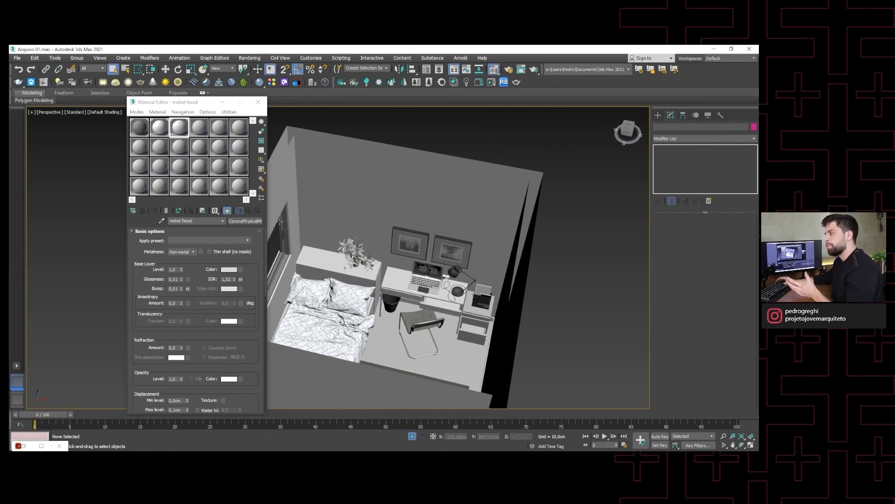
pyautogui.moveTo(366, 268); pyautogui.dragTo(396, 288, button='middle')
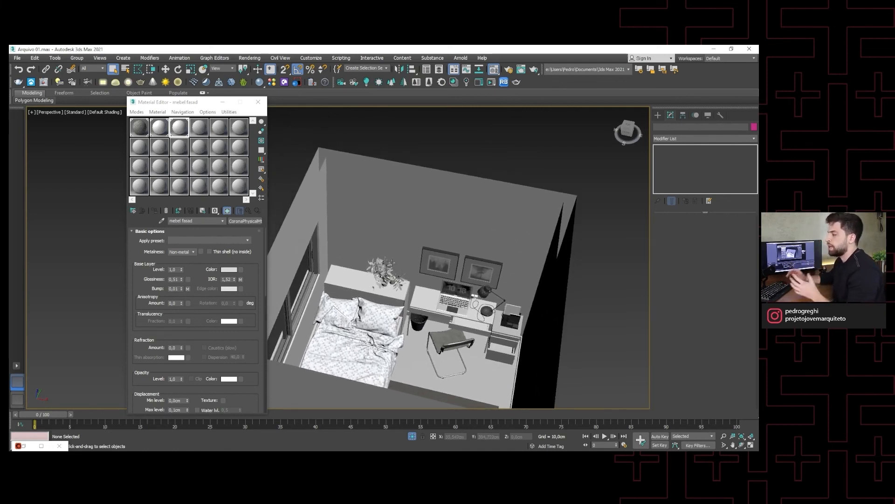
pyautogui.moveTo(419, 255); pyautogui.dragTo(433, 264, button='middle')
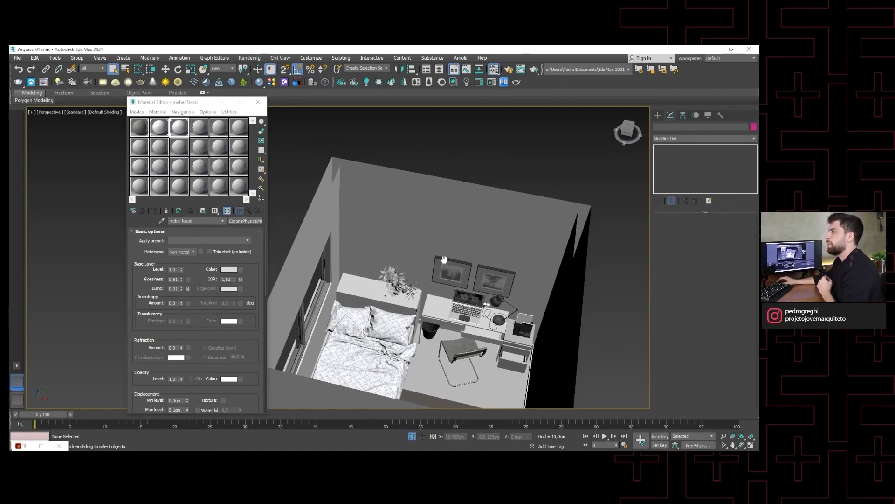